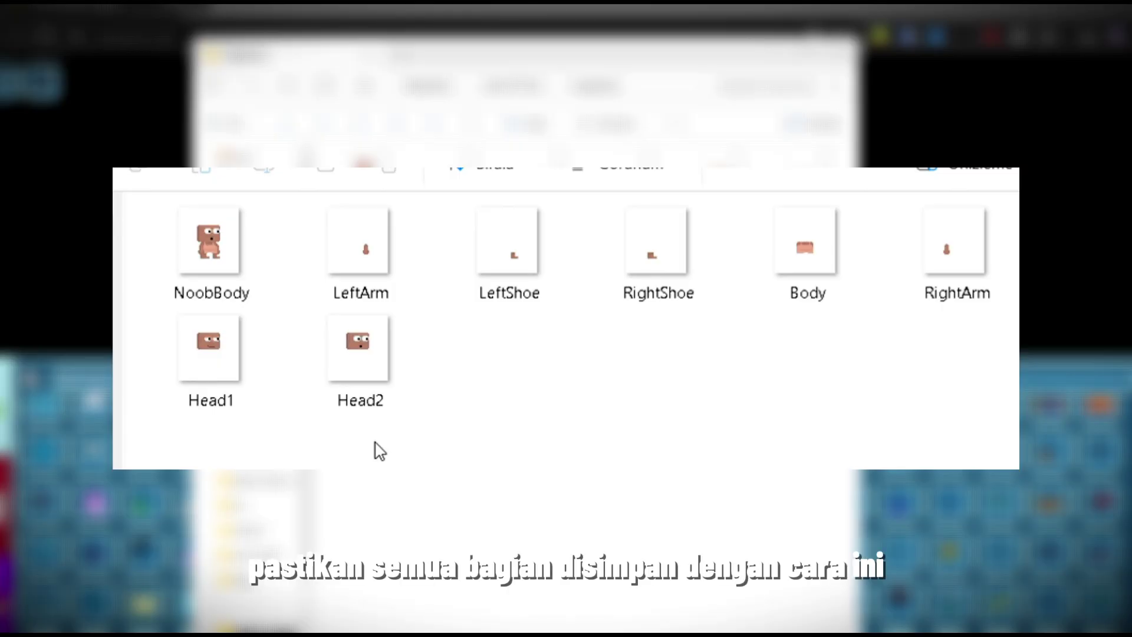
# Step: Select the Head2, Head1, LeftArm and LeftShoe images in the body-parts folder to review how the parts are saved
pyautogui.click(380, 369)
pyautogui.keyDown('ctrl'); pyautogui.click(240, 406); pyautogui.keyUp('ctrl')
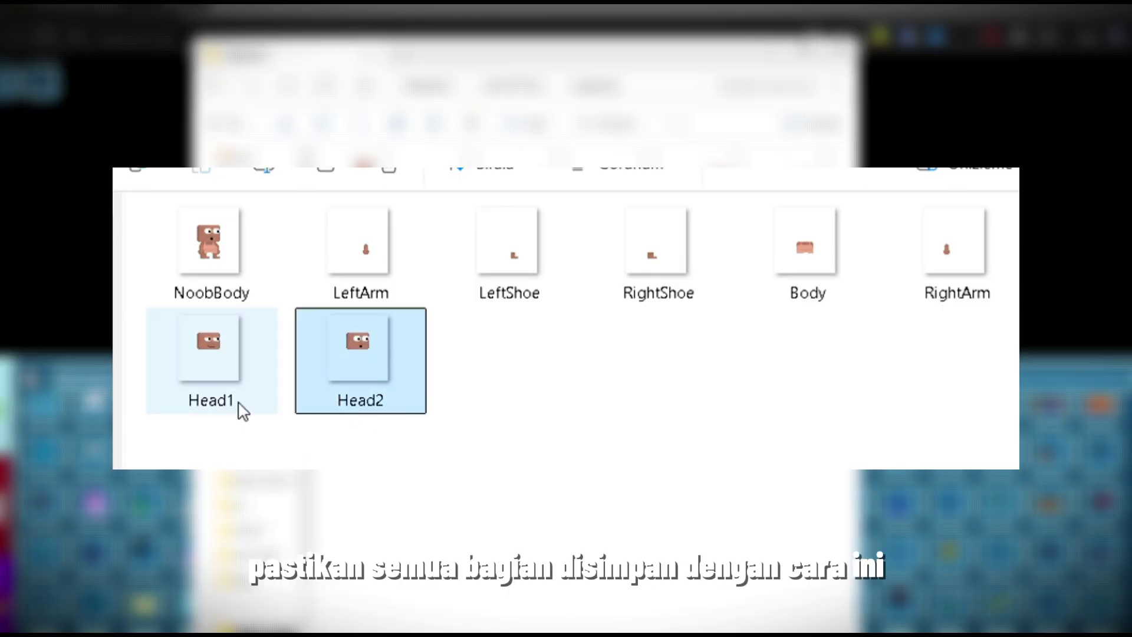
pyautogui.keyDown('ctrl'); pyautogui.click(336, 293); pyautogui.keyUp('ctrl')
pyautogui.keyDown('ctrl'); pyautogui.keyDown('shift'); pyautogui.click(506, 297); pyautogui.keyUp('shift'); pyautogui.keyUp('ctrl')
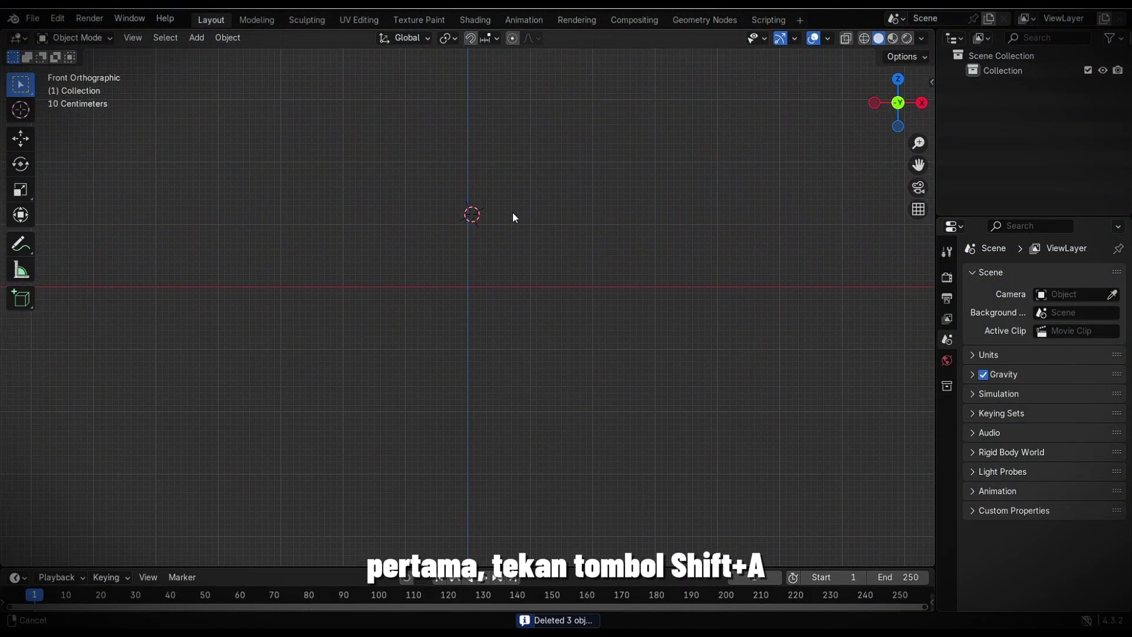
# Step: In Blender, start an image mesh plane import and select the Body, Head1, LeftArm, LeftShoe, RightArm and RightShoe PNG files
pyautogui.keyDown('shift'); pyautogui.moveTo(513, 213); pyautogui.dragTo(532, 254, button='middle'); pyautogui.keyUp('shift')
pyautogui.scroll(2, 520, 286)
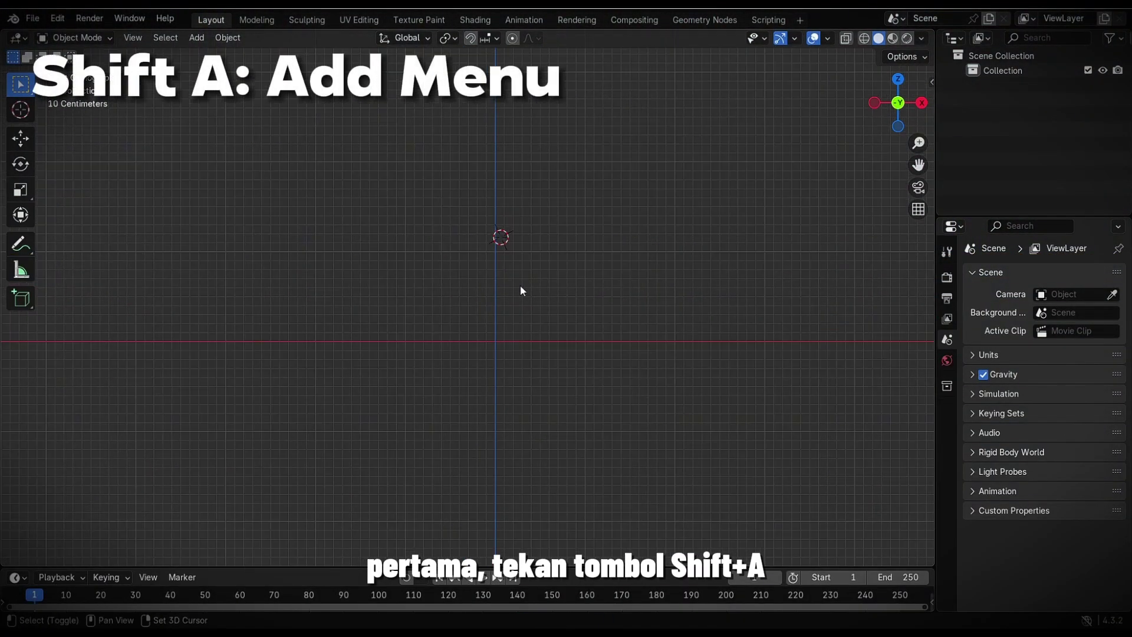
pyautogui.hotkey('shift', 'a')
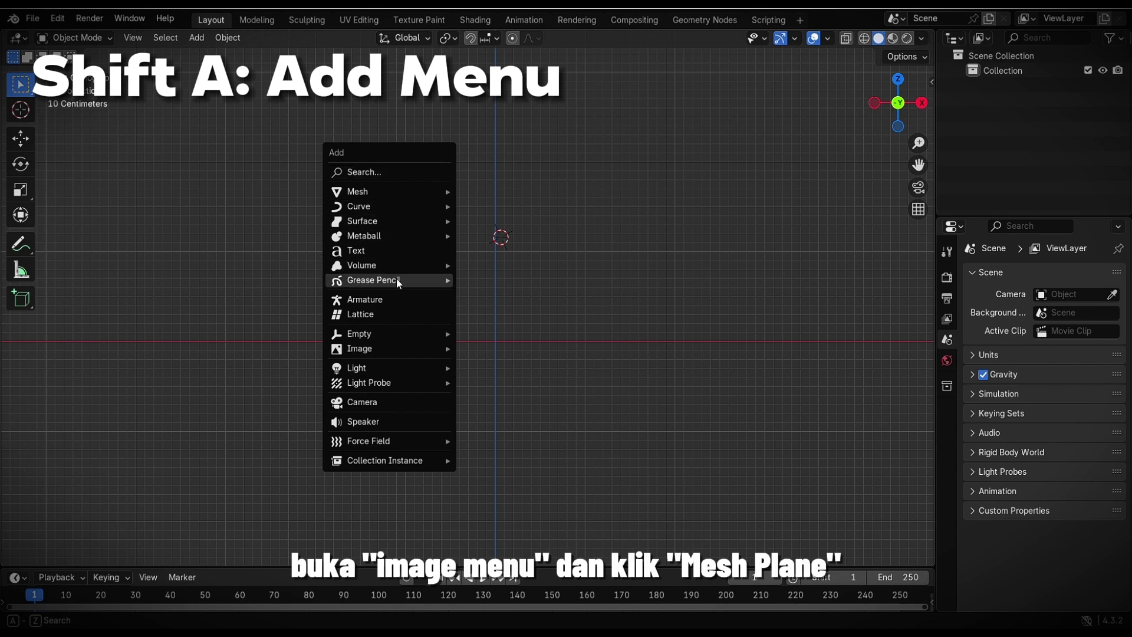
pyautogui.moveTo(389, 349)
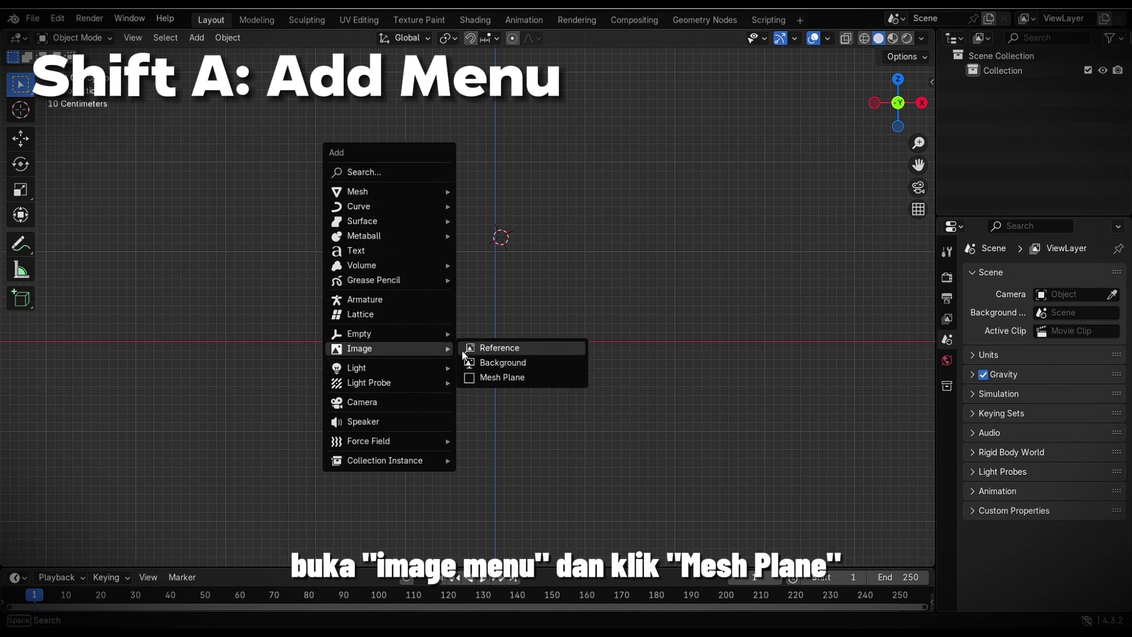
pyautogui.click(504, 378)
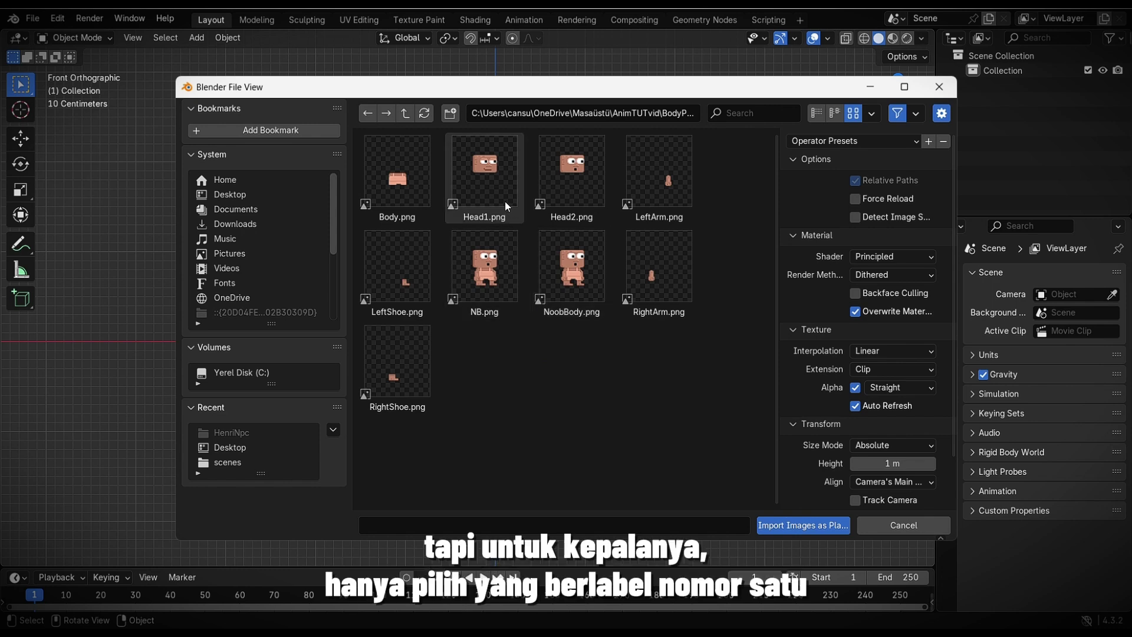
pyautogui.click(401, 180)
pyautogui.keyDown('ctrl'); pyautogui.click(417, 268); pyautogui.keyUp('ctrl')
pyautogui.keyDown('ctrl'); pyautogui.click(413, 366); pyautogui.keyUp('ctrl')
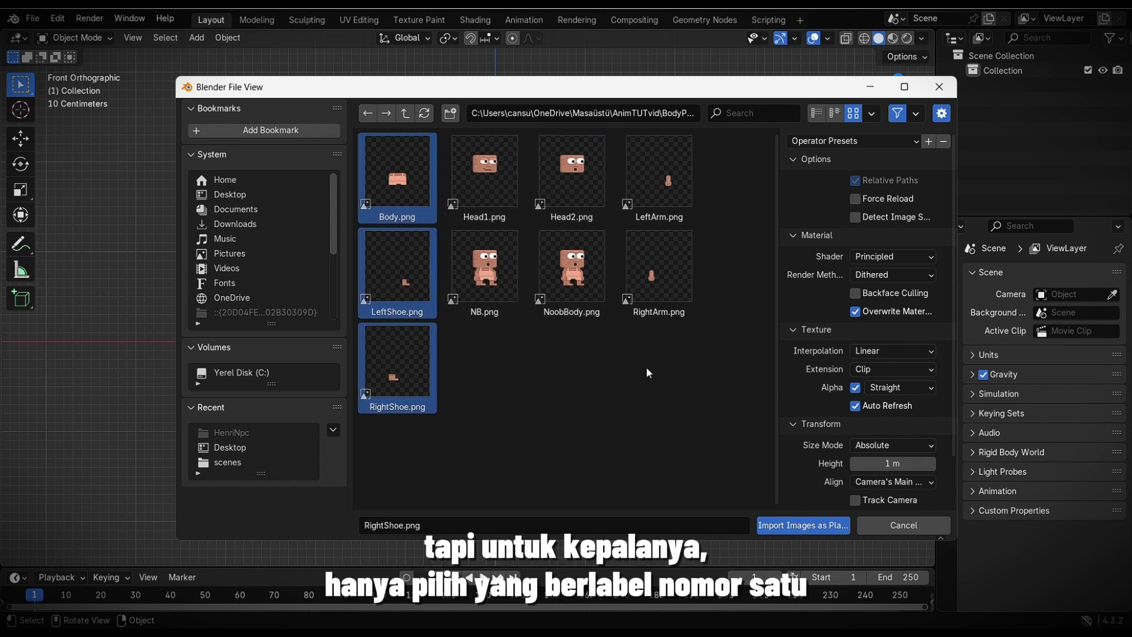
pyautogui.keyDown('ctrl'); pyautogui.click(651, 277); pyautogui.keyUp('ctrl')
pyautogui.keyDown('ctrl'); pyautogui.click(667, 185); pyautogui.keyUp('ctrl')
pyautogui.keyDown('ctrl'); pyautogui.click(501, 183); pyautogui.keyUp('ctrl')
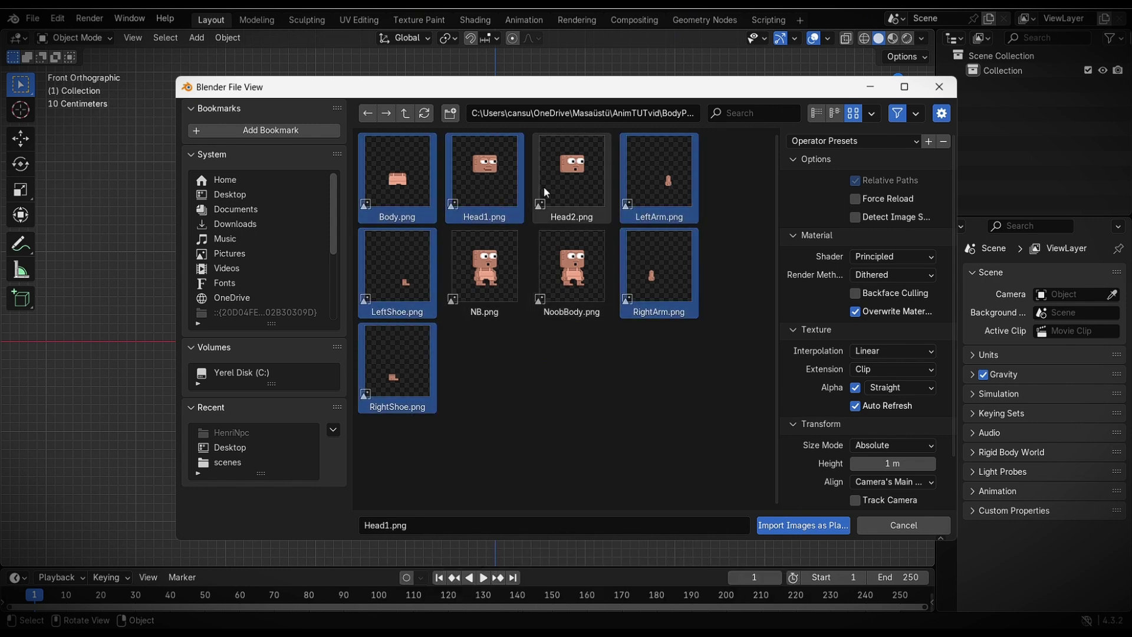
# Step: Set the render method to Blended and the texture interpolation to Closest, with plane offset kept on, and import the images
pyautogui.click(891, 275)
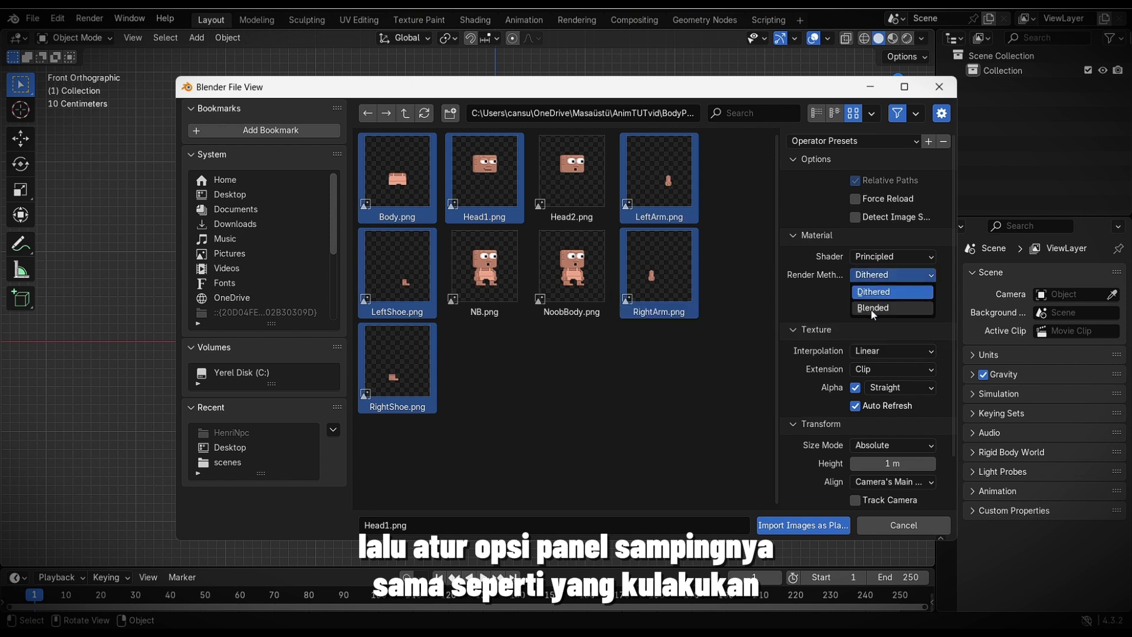
pyautogui.click(874, 309)
pyautogui.click(890, 367)
pyautogui.click(880, 403)
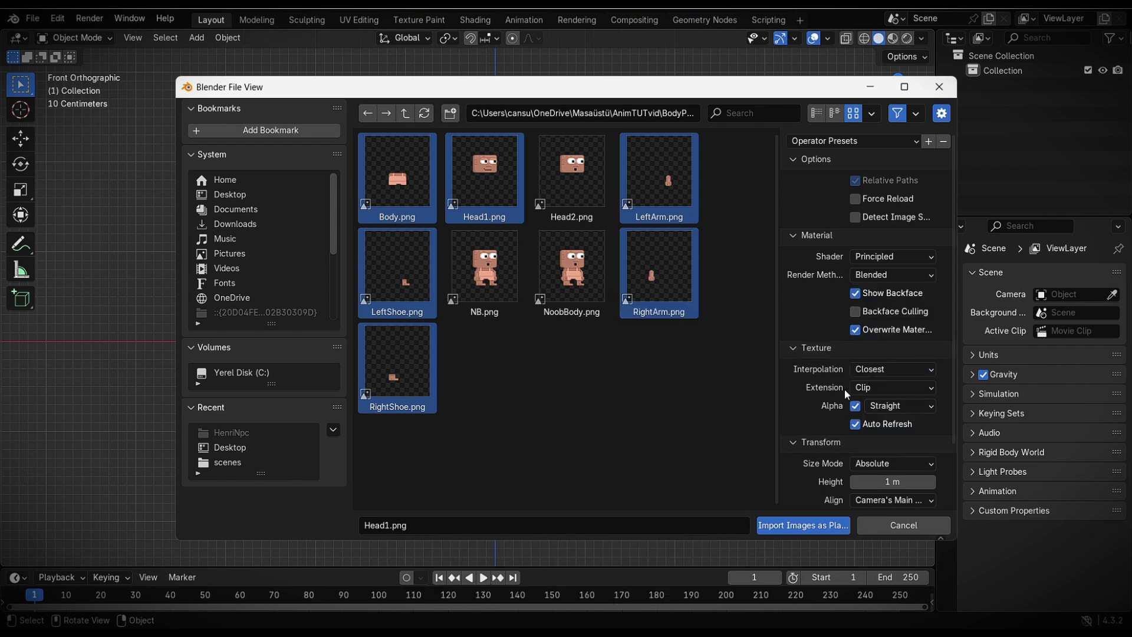
pyautogui.scroll(-3, 844, 383)
pyautogui.scroll(-1, 843, 381)
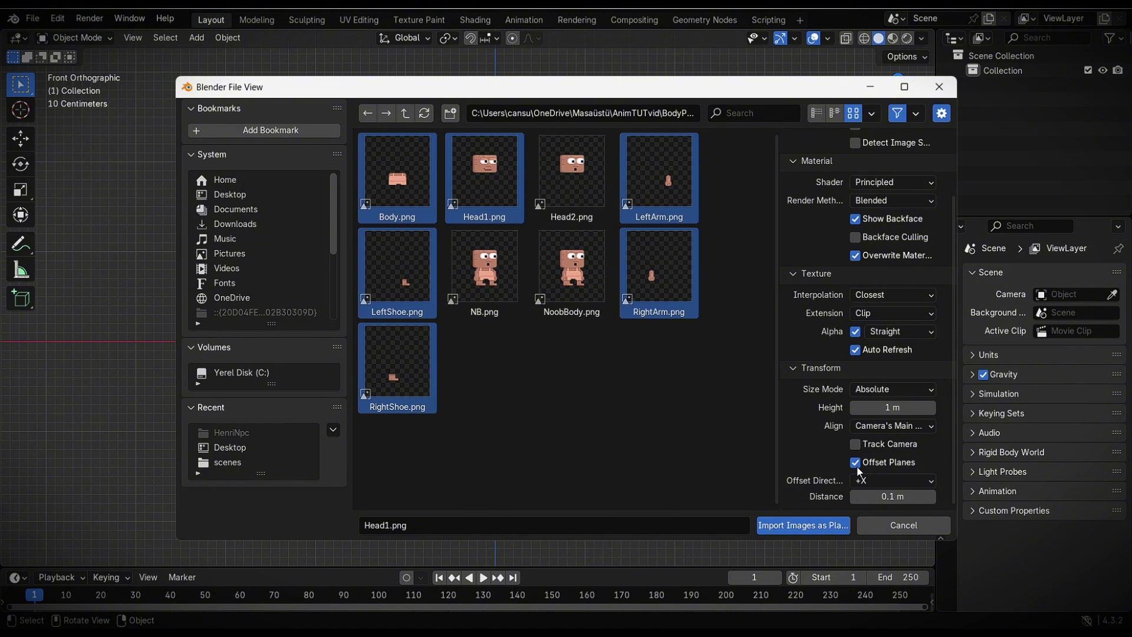
pyautogui.click(790, 525)
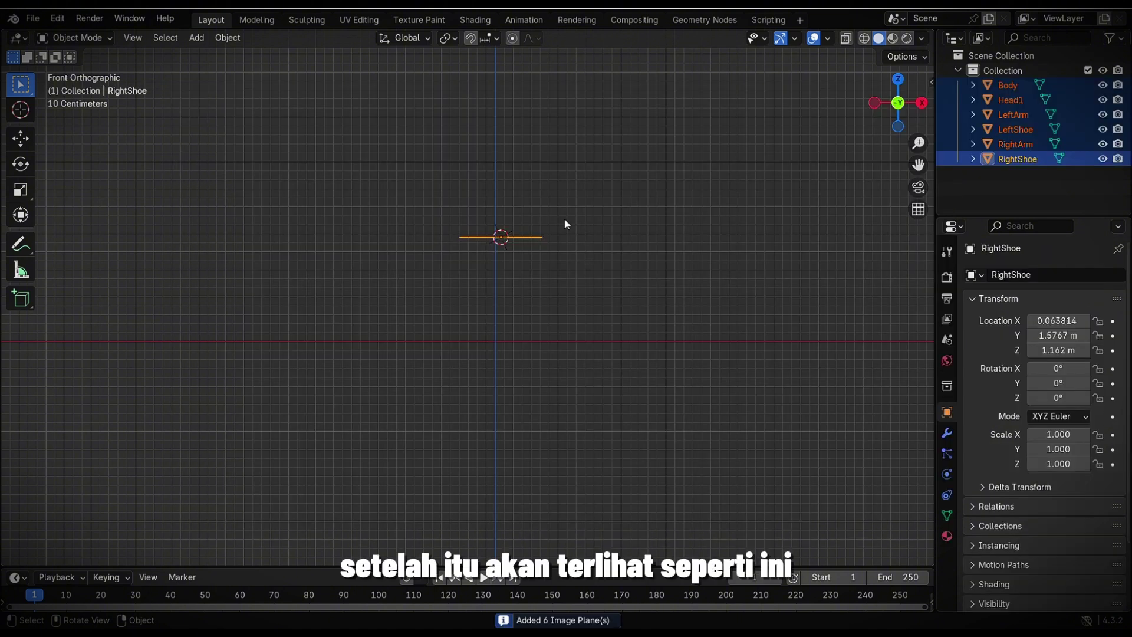
# Step: Rotate all six image planes 90° about the X axis and show the viewport in Material Preview shading
pyautogui.press('r')
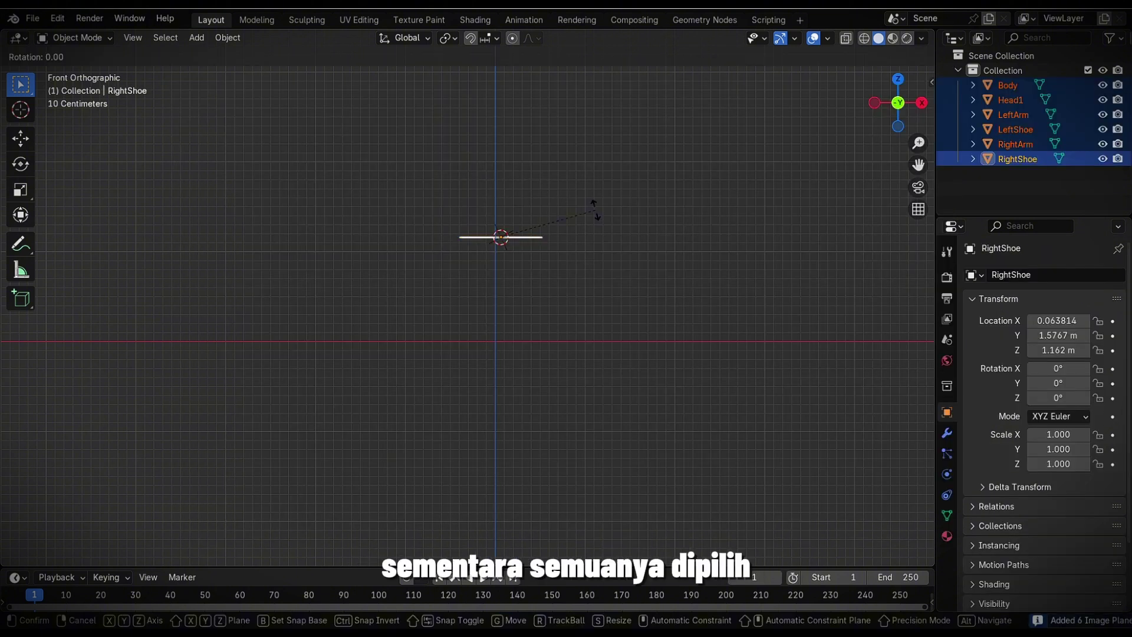
pyautogui.press('x')
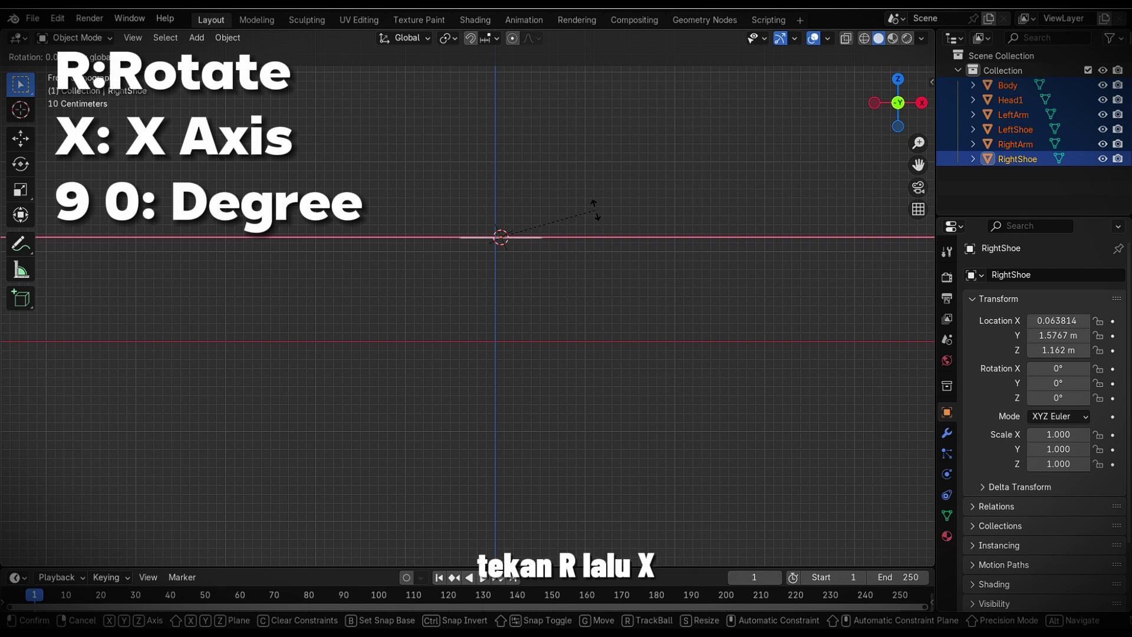
pyautogui.write('90')
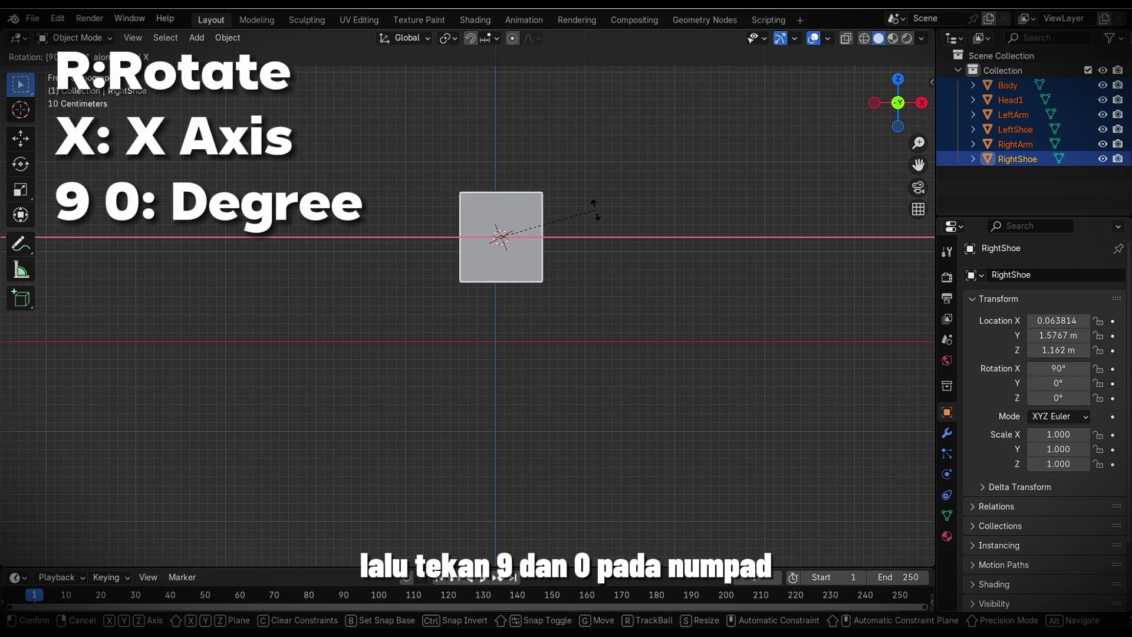
pyautogui.press('Return')
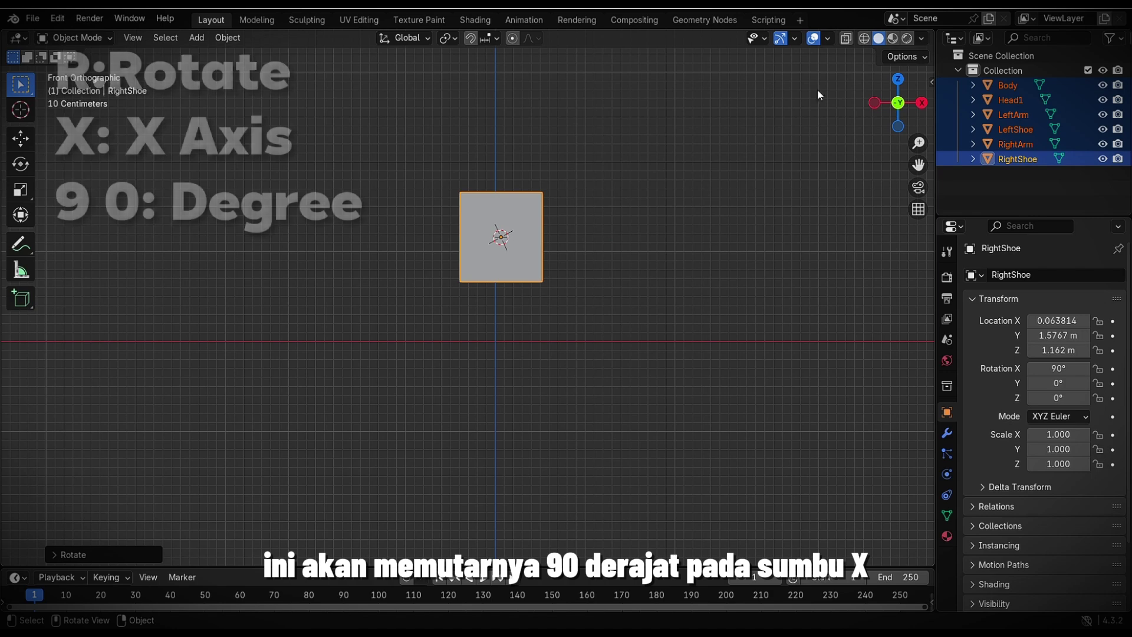
pyautogui.click(892, 38)
pyautogui.scroll(3, 625, 204)
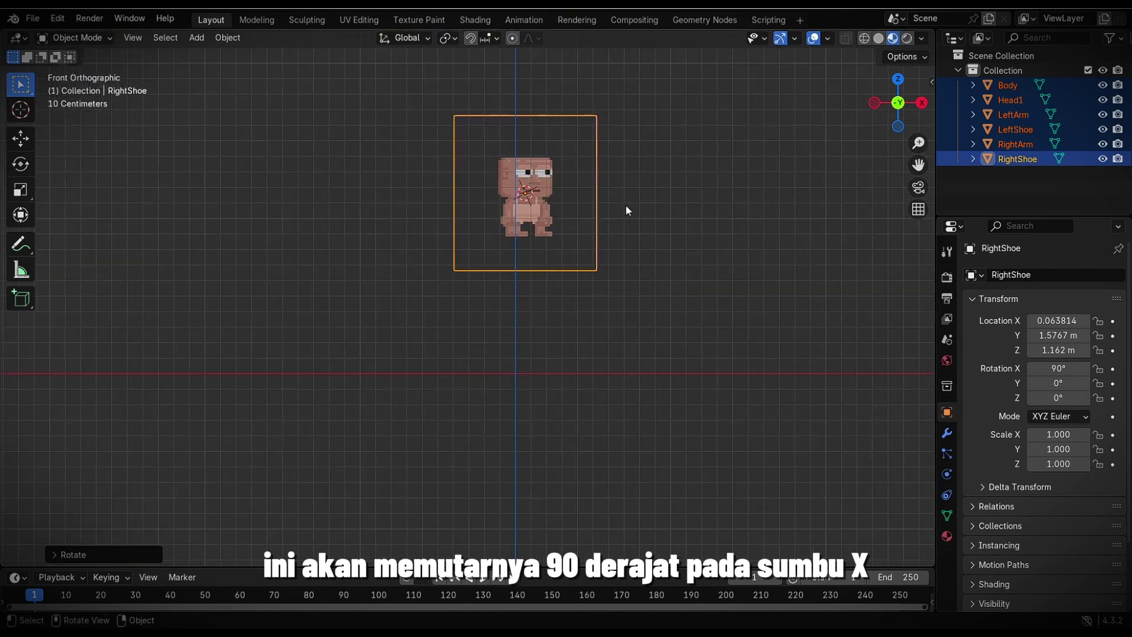
# Step: Lower all the body-part planes along Z to about 0.27 m so the shoes rest on the ground line
pyautogui.press('g')
pyautogui.press('z')
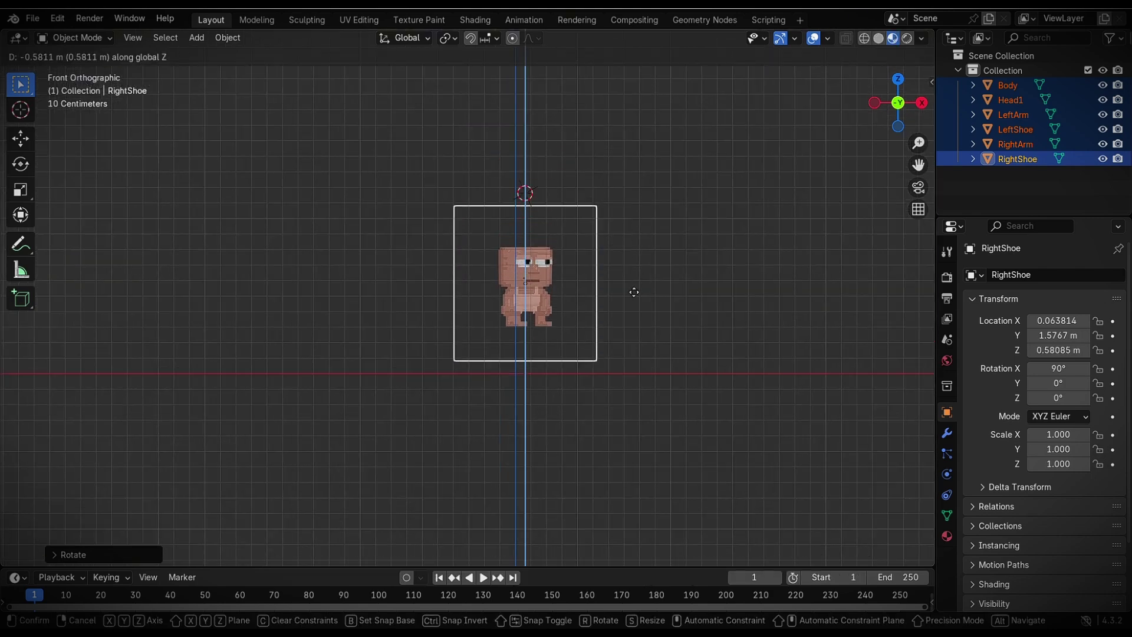
pyautogui.click(629, 336)
pyautogui.keyDown('shift'); pyautogui.moveTo(652, 334); pyautogui.dragTo(650, 275, button='middle'); pyautogui.keyUp('shift')
pyautogui.scroll(7, 651, 281)
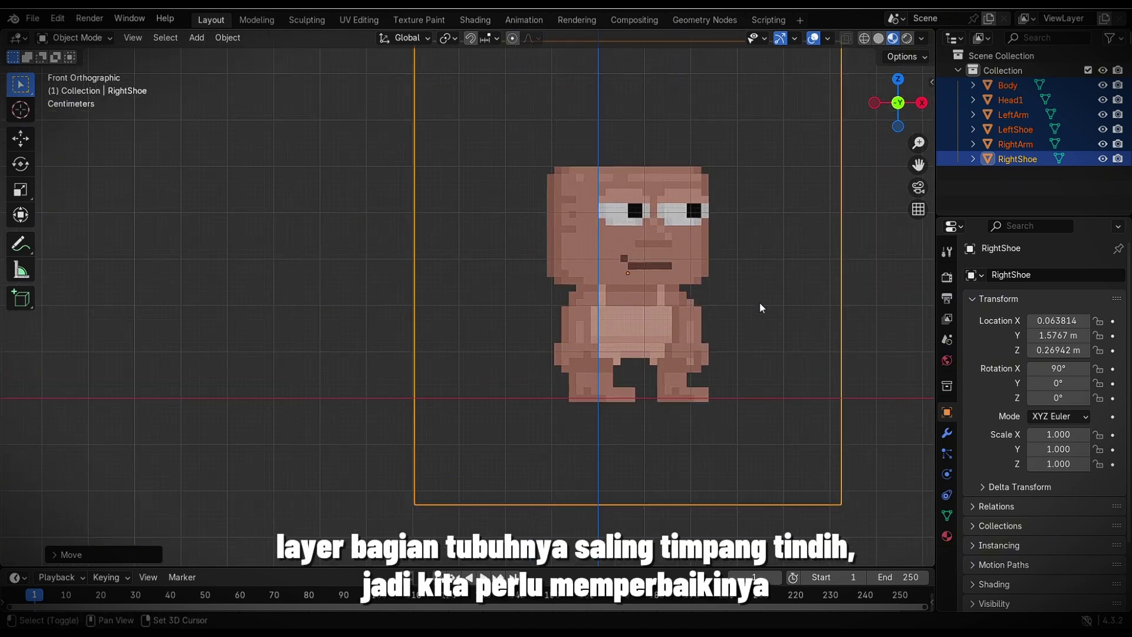
# Step: Move all the body-part planes together along Y to about 0.09 m, close to the world origin
pyautogui.scroll(-4, 760, 302)
pyautogui.moveTo(697, 220); pyautogui.dragTo(643, 233, button='middle')
pyautogui.press('g')
pyautogui.press('y')
pyautogui.click(534, 261)
pyautogui.press('KP_5')
# Step: Move the Head1 plane forward along Y to about 0.06 m so it sits in front of the body
pyautogui.moveTo(534, 257); pyautogui.dragTo(696, 295, button='middle')
pyautogui.click(1022, 100)
pyautogui.scroll(2, 698, 202)
pyautogui.moveTo(697, 203); pyautogui.dragTo(644, 226, button='middle')
pyautogui.press('g')
pyautogui.press('y')
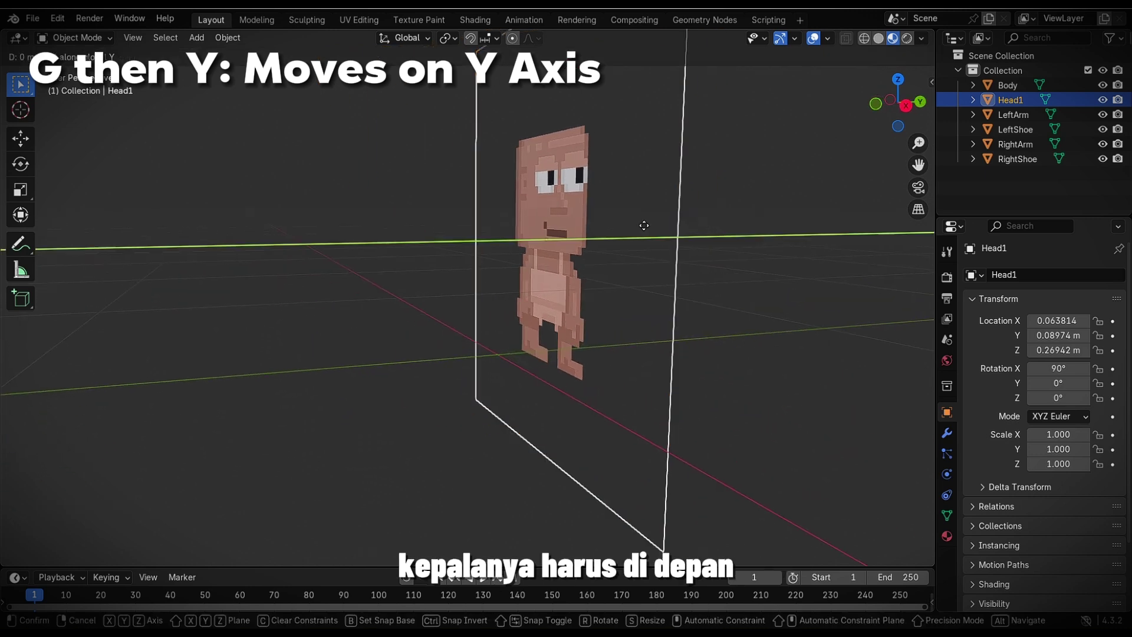
pyautogui.click(636, 229)
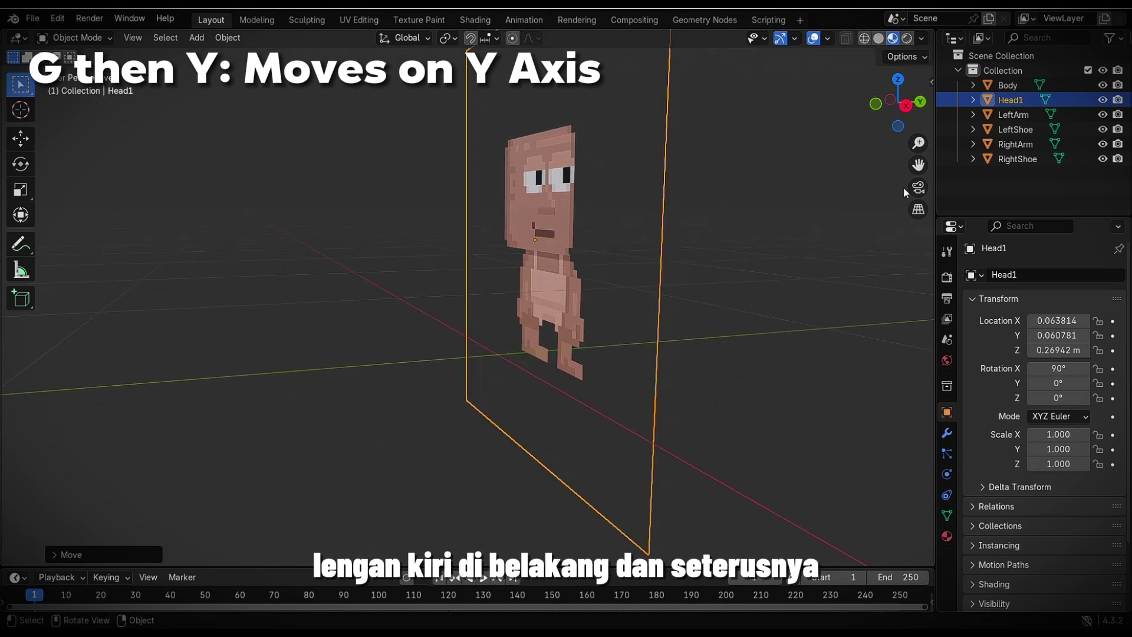
# Step: Move the LeftArm plane back along Y to about 0.128 m, behind the body
pyautogui.click(1013, 114)
pyautogui.press('g')
pyautogui.press('y')
pyautogui.click(715, 278)
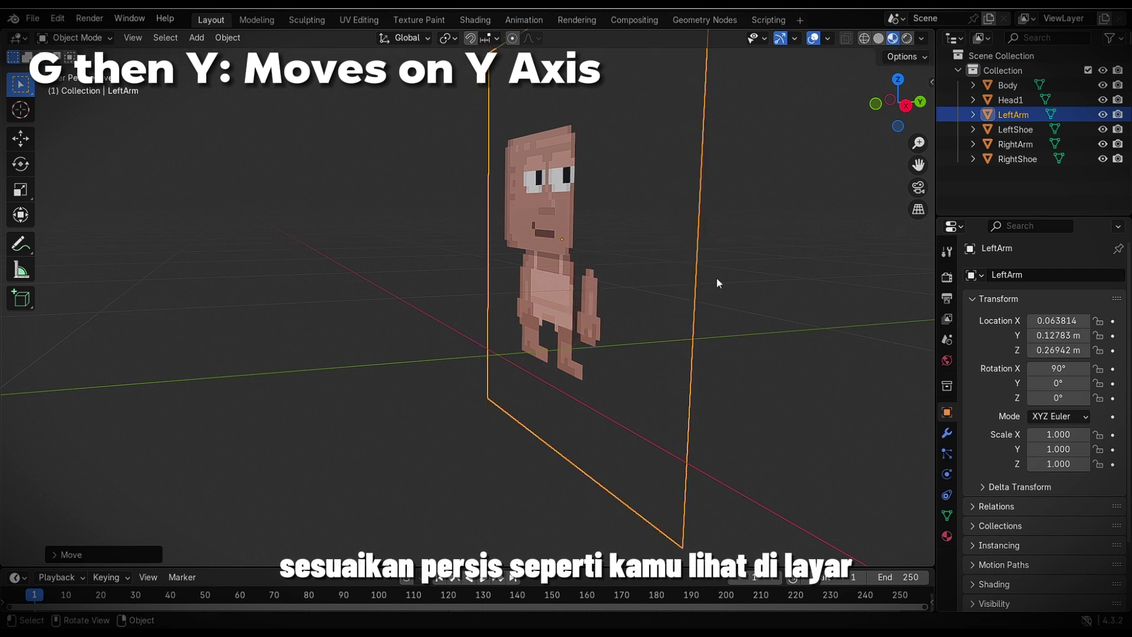
# Step: Move the LeftShoe plane back along Y to about 0.12 m, slightly in front of the left arm
pyautogui.click(1020, 129)
pyautogui.press('g')
pyautogui.press('y')
pyautogui.click(713, 282)
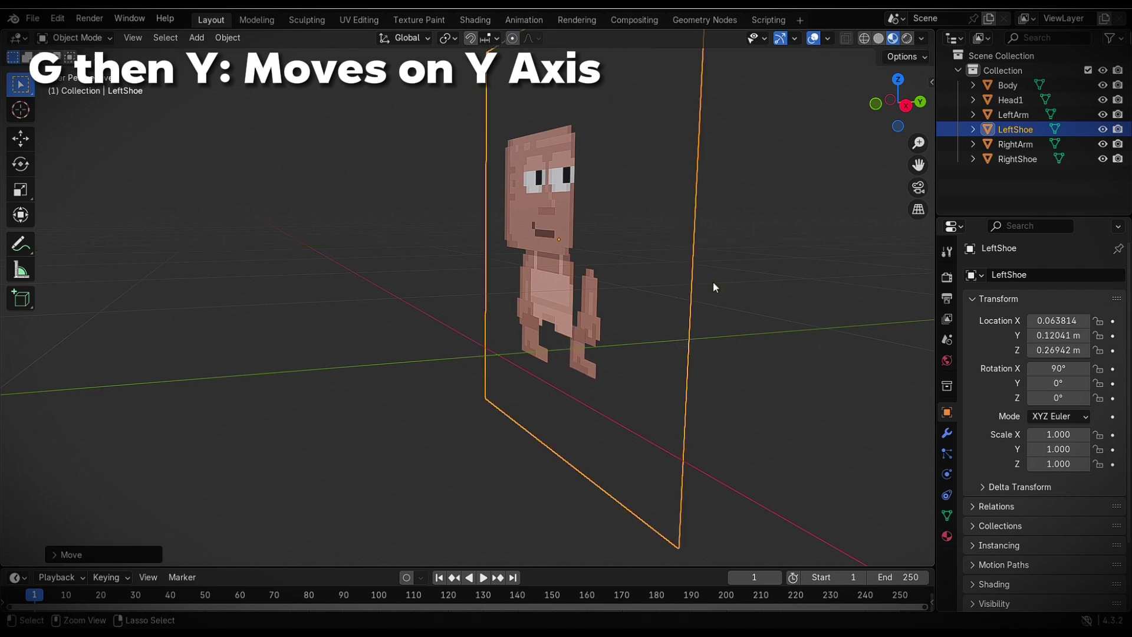
# Step: Move the RightArm plane forward along Y so it sits in front of the head and body
pyautogui.moveTo(715, 282); pyautogui.dragTo(667, 299, button='middle')
pyautogui.click(667, 299)
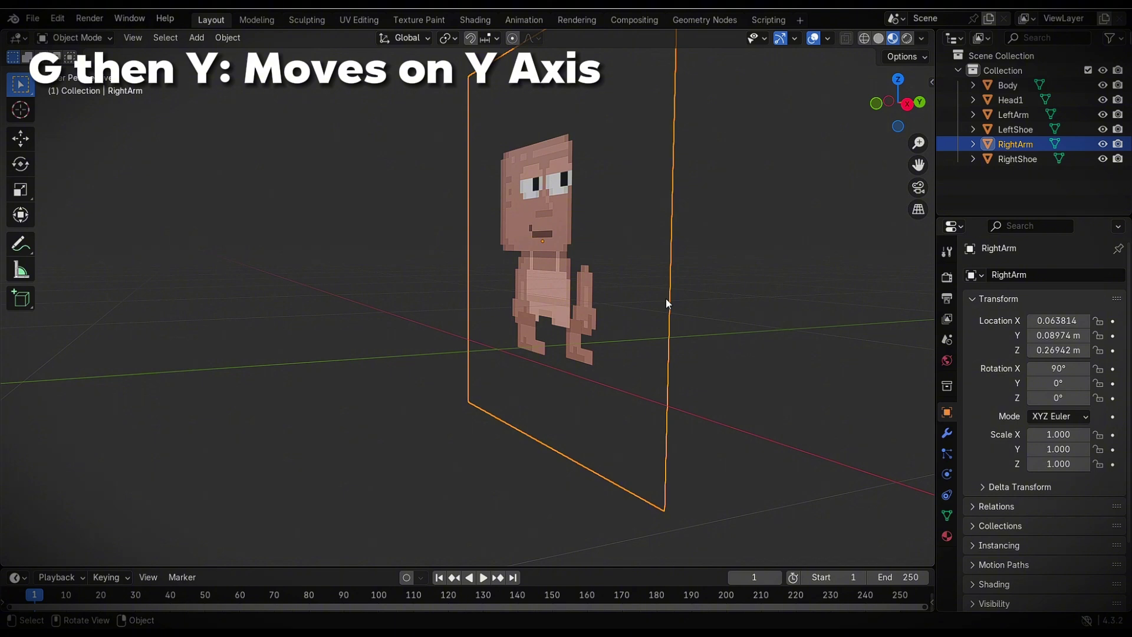
pyautogui.press('g')
pyautogui.press('y')
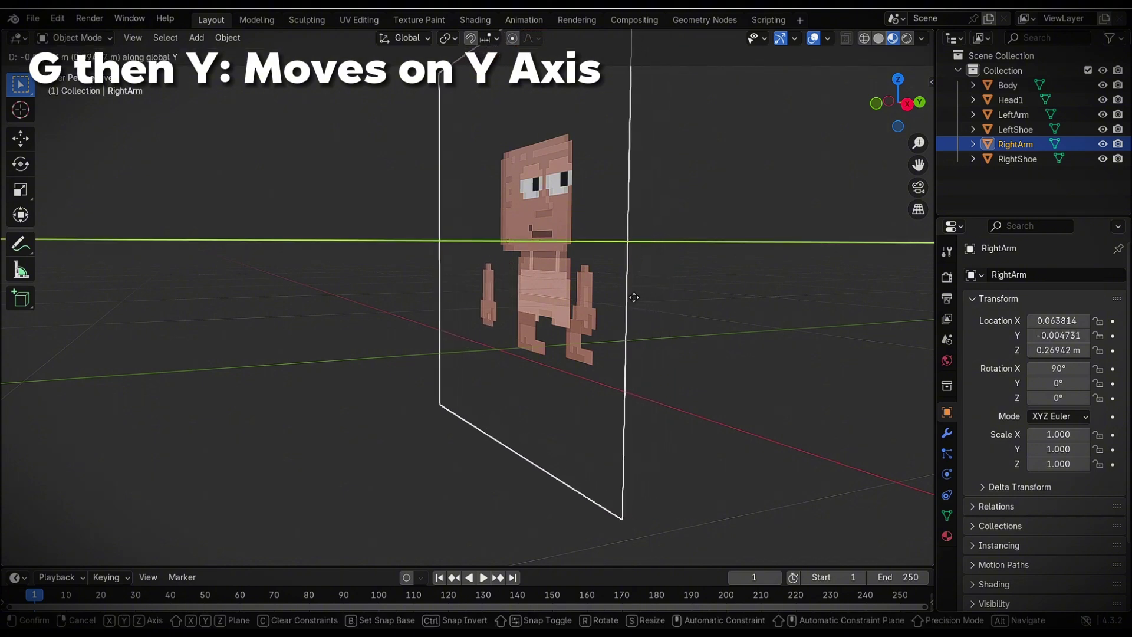
pyautogui.click(629, 296)
# Step: Move the RightShoe plane back along Y to about 0.113 m and return to the front view
pyautogui.click(1015, 163)
pyautogui.press('g')
pyautogui.press('y')
pyautogui.click(656, 303)
pyautogui.press('KP_1')
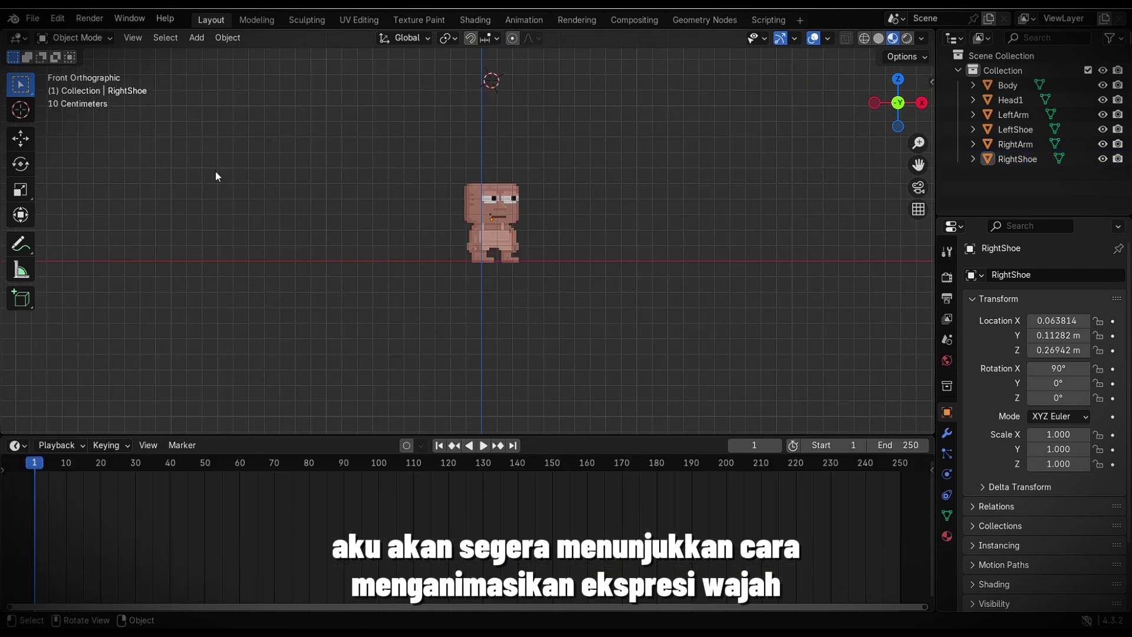
# Step: Turn the timeline area below the viewport into a Shader Editor and frame all of its nodes
pyautogui.click(17, 38)
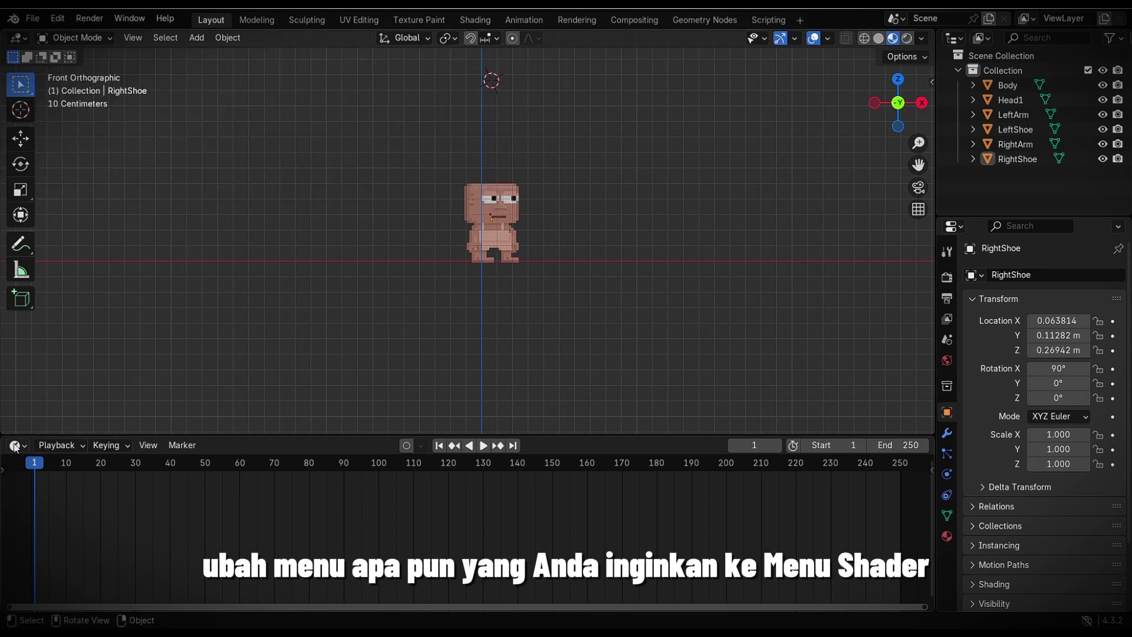
pyautogui.click(16, 445)
pyautogui.click(56, 578)
pyautogui.press('Home')
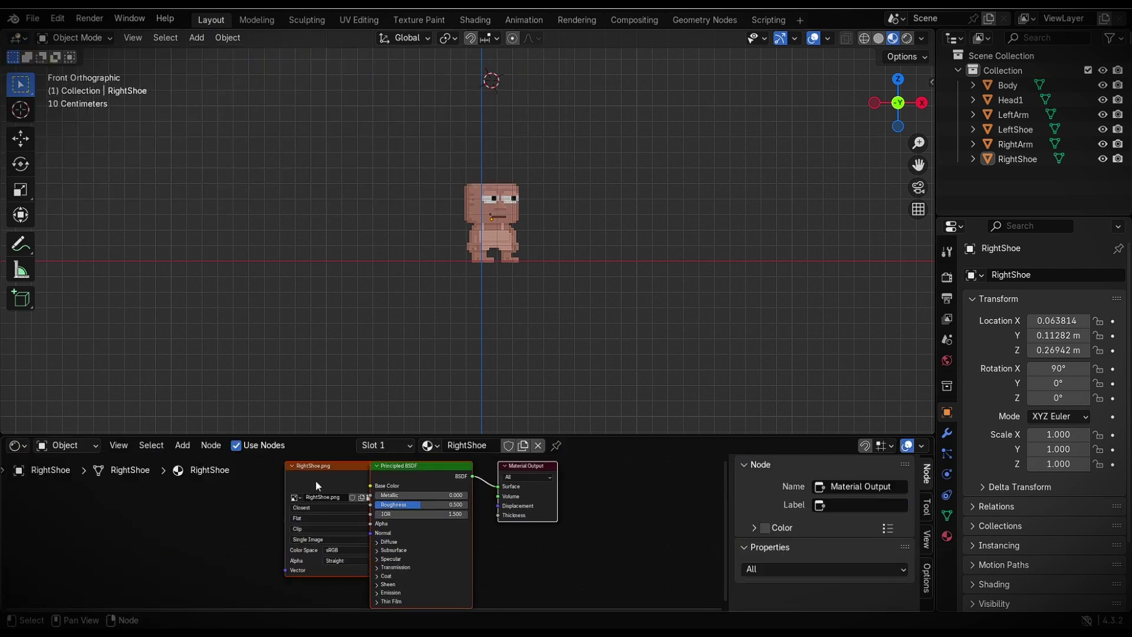
# Step: Move Head1's image texture node clear of the Principled BSDF and set its source to Image Sequence
pyautogui.click(316, 480)
pyautogui.click(1022, 98)
pyautogui.moveTo(328, 470); pyautogui.dragTo(293, 472)
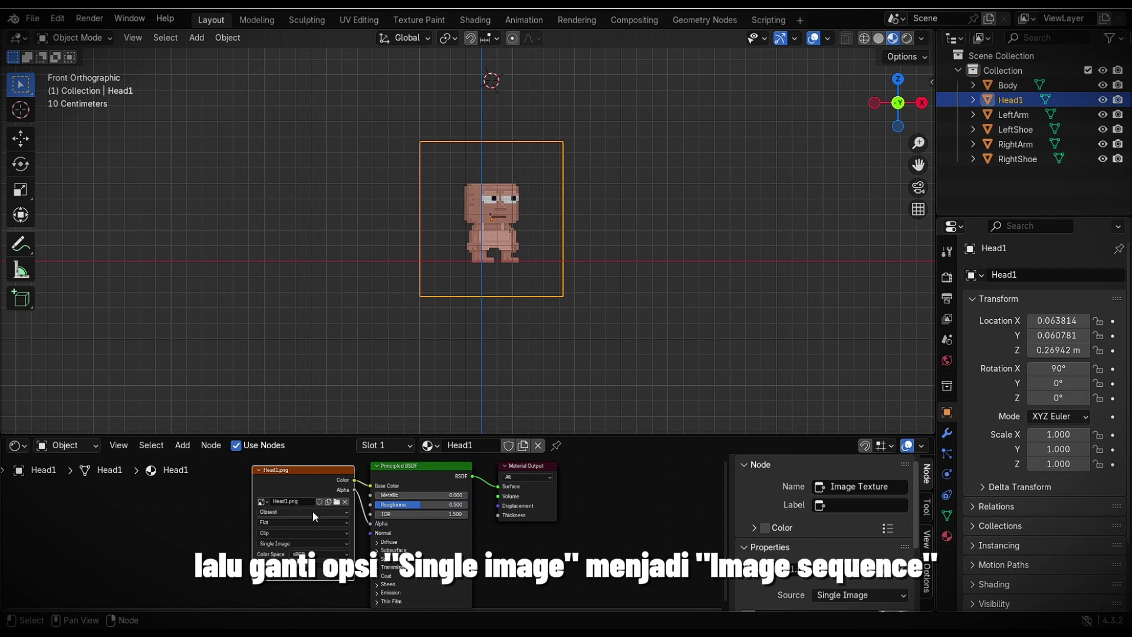
pyautogui.scroll(2, 312, 511)
pyautogui.click(254, 551)
pyautogui.click(246, 497)
# Step: Try the second facial expression by raising the head texture's offset one step, and restore the original offset
pyautogui.keyDown('shift'); pyautogui.moveTo(188, 559); pyautogui.dragTo(176, 502, button='middle'); pyautogui.keyUp('shift')
pyautogui.scroll(5, 647, 177)
pyautogui.keyDown('shift'); pyautogui.moveTo(756, 195); pyautogui.dragTo(726, 246, button='middle'); pyautogui.keyUp('shift')
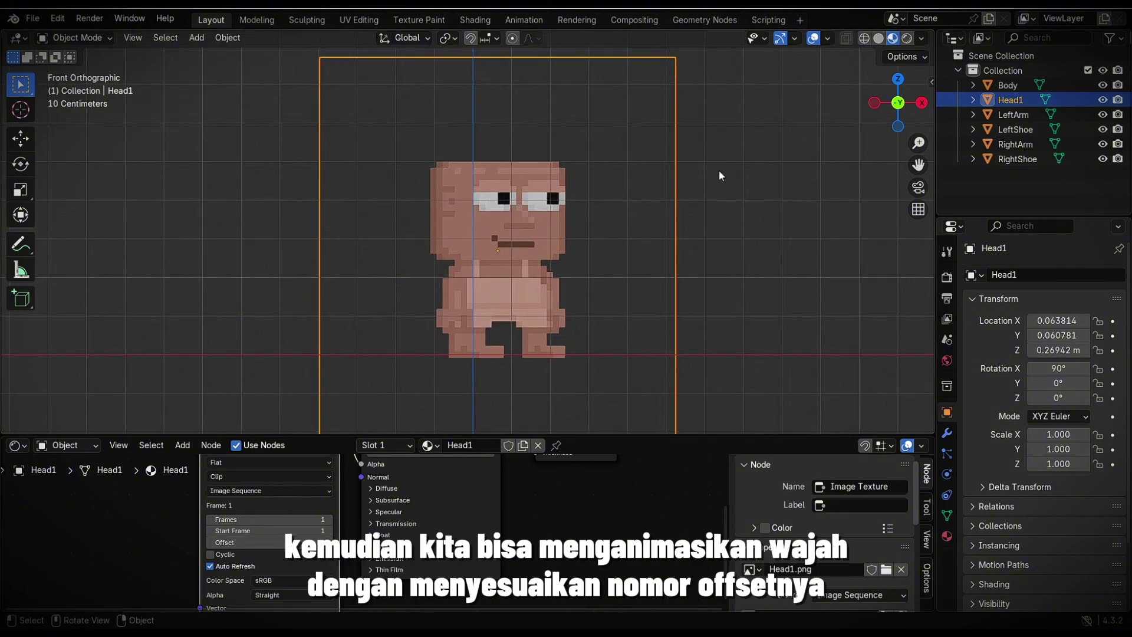
pyautogui.click(326, 542)
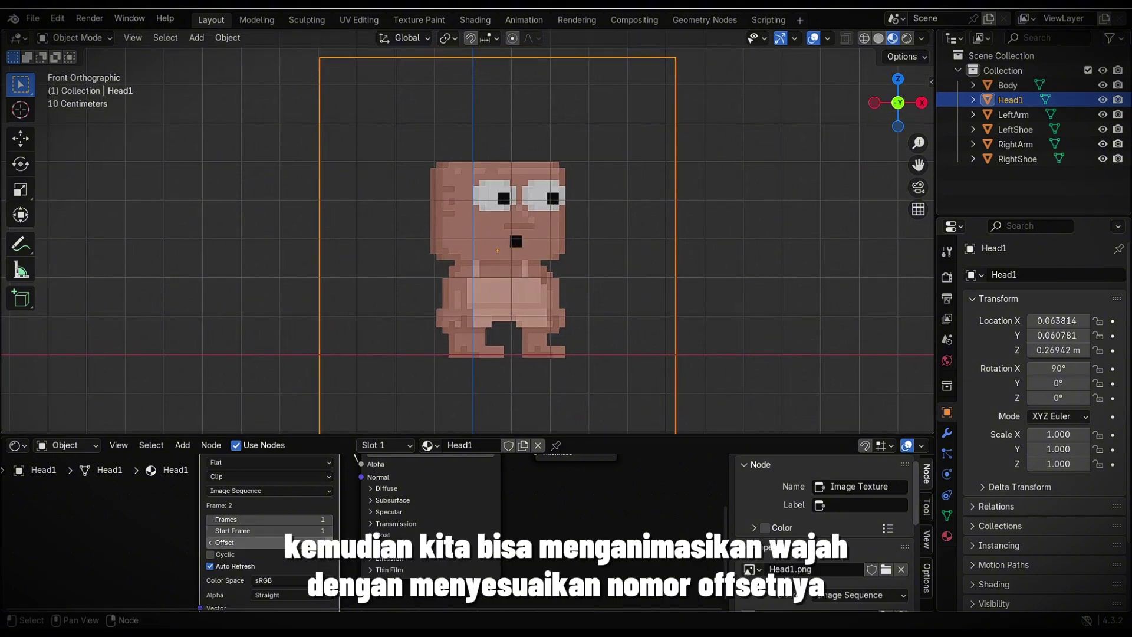
pyautogui.click(211, 543)
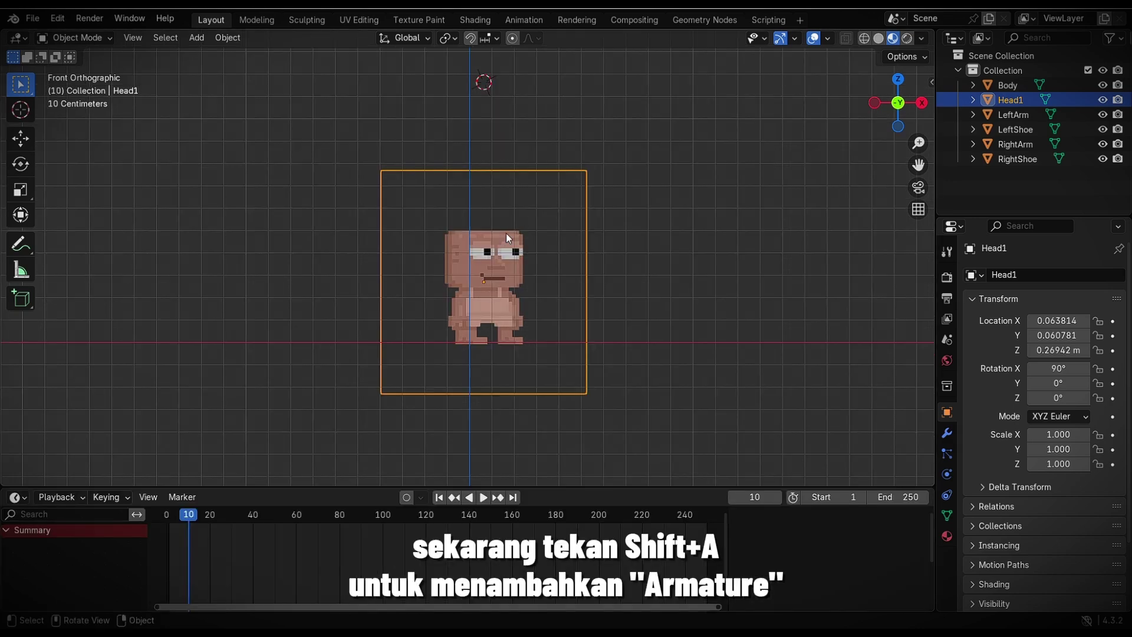
# Step: Add an armature with nothing selected and move it down near the character
pyautogui.click(664, 271)
pyautogui.hotkey('shift', 'a')
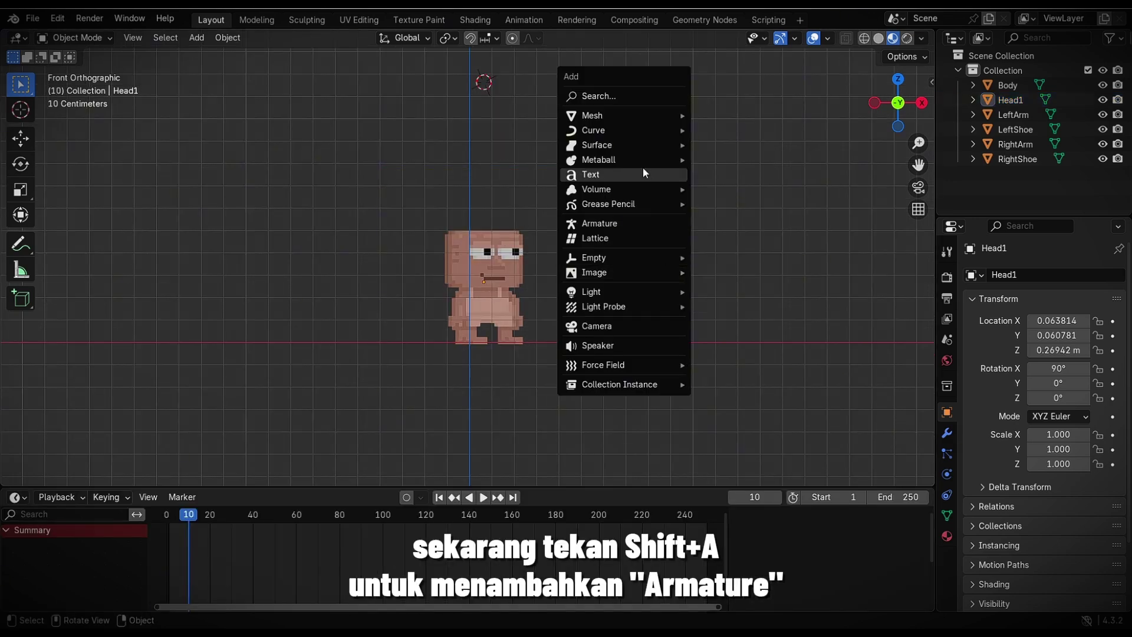
pyautogui.click(613, 220)
pyautogui.scroll(-4, 617, 220)
pyautogui.press('g')
pyautogui.click(525, 263)
# Step: Scale the armature to 0.150 and position its bone just below and between the shoes, at about Z -0.11 m
pyautogui.scroll(2, 637, 237)
pyautogui.press('s')
pyautogui.click(500, 301)
pyautogui.scroll(4, 519, 283)
pyautogui.press('g')
pyautogui.click(536, 313)
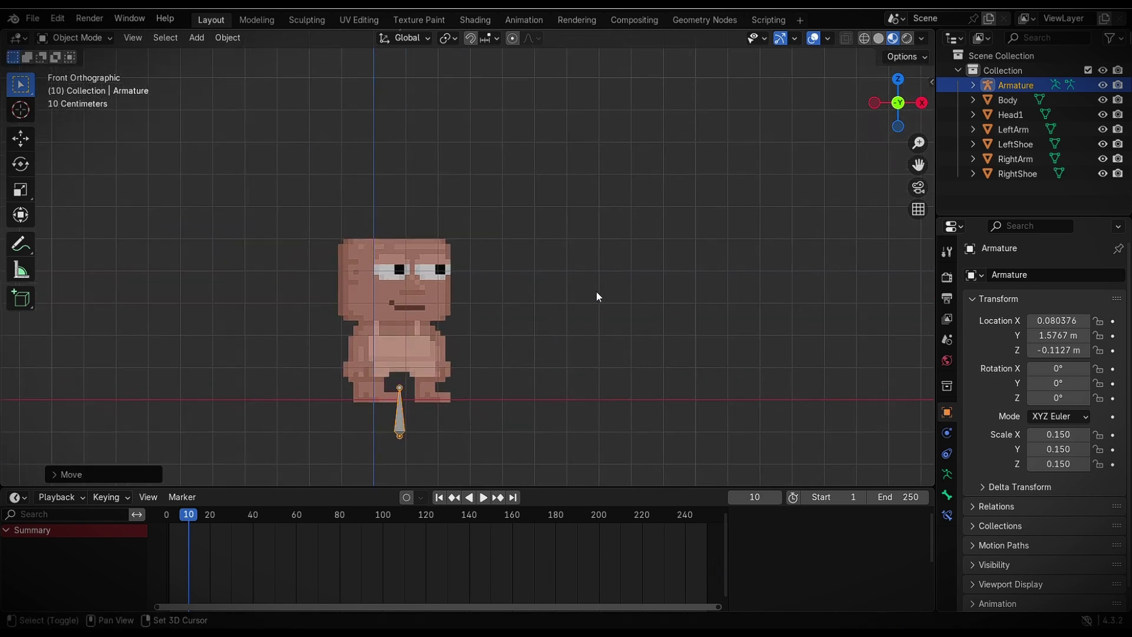
# Step: Move the armature along Y to about -0.146 m so it stands in front of all the body-part planes
pyautogui.moveTo(596, 291); pyautogui.dragTo(717, 347, button='middle')
pyautogui.press('g')
pyautogui.press('y')
pyautogui.click(555, 314)
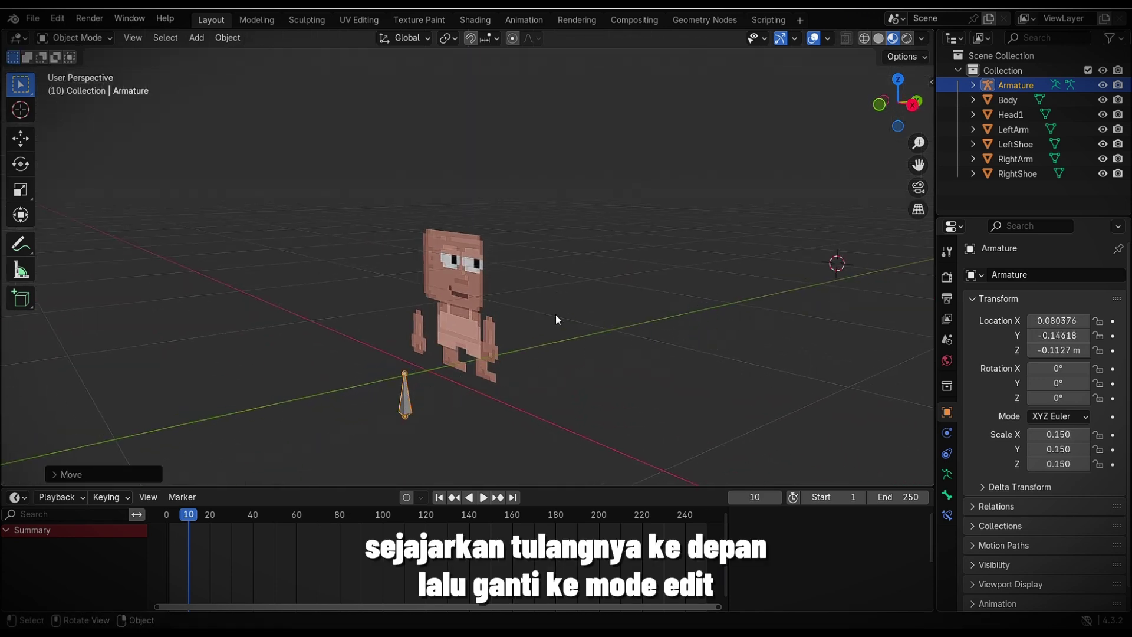
# Step: From the front view, enter Edit Mode on the armature and duplicate its bone upward so the copy sits over the body
pyautogui.press('KP_1')
pyautogui.keyDown('shift'); pyautogui.moveTo(400, 420); pyautogui.dragTo(464, 359, button='middle'); pyautogui.keyUp('shift')
pyautogui.click(74, 38)
pyautogui.click(83, 56)
pyautogui.click(464, 341)
pyautogui.scroll(2, 463, 341)
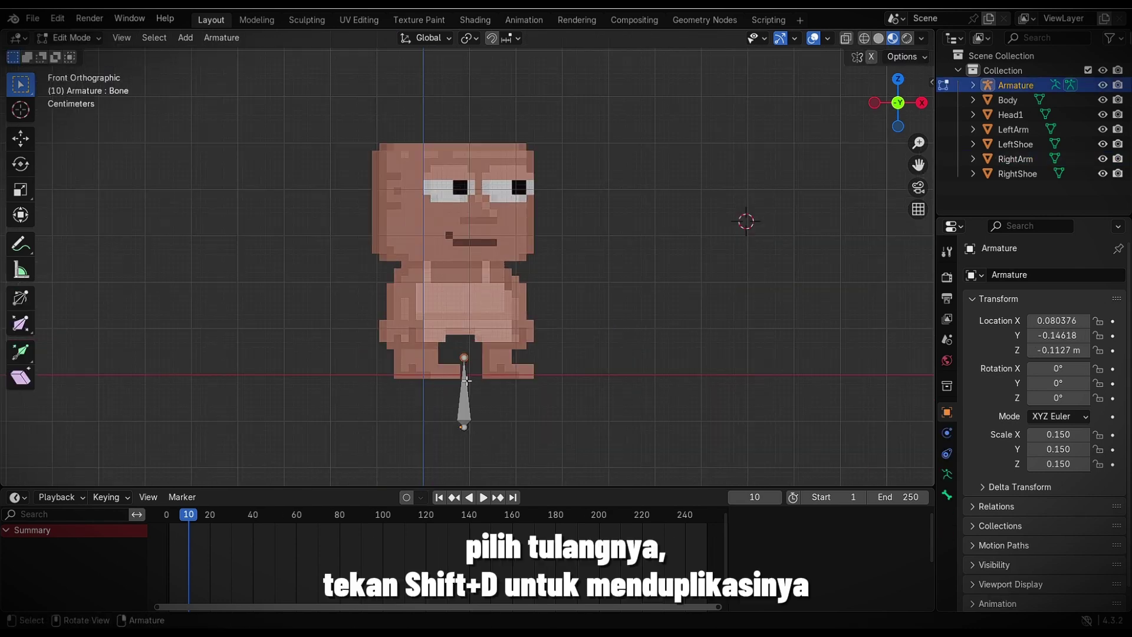
pyautogui.hotkey('shift', 'd')
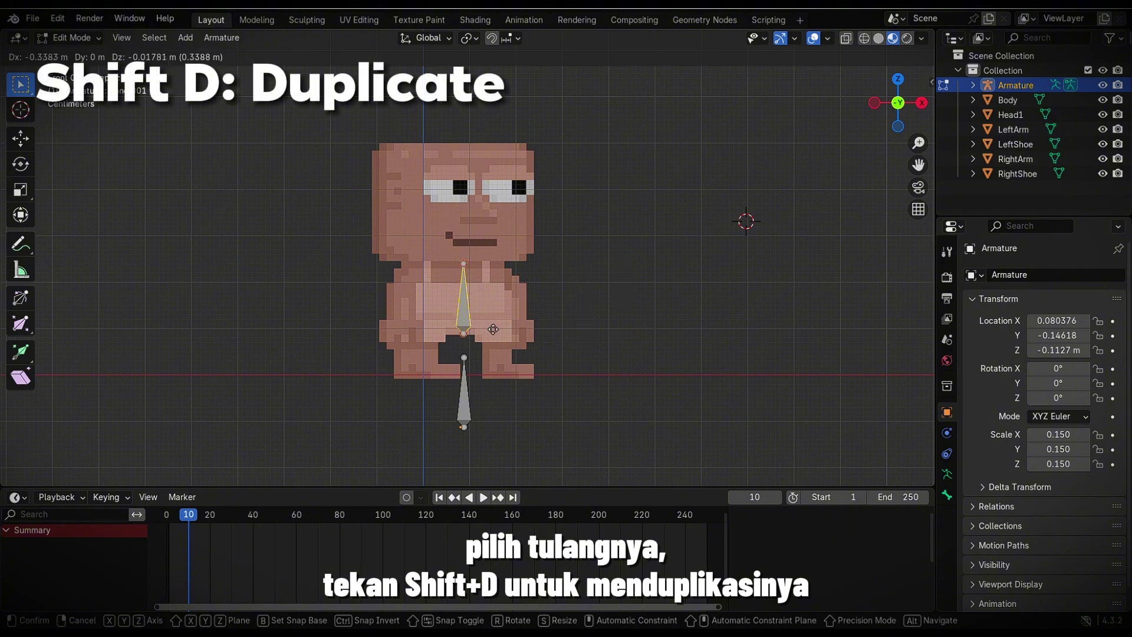
pyautogui.click(467, 267)
pyautogui.scroll(3, 467, 267)
pyautogui.press('g')
pyautogui.click(466, 277)
# Step: Duplicate the body bone straight up onto the head and stretch its tip to near the top of the head
pyautogui.click(457, 321)
pyautogui.hotkey('shift', 'd')
pyautogui.press('z')
pyautogui.click(455, 119)
pyautogui.scroll(-1, 455, 120)
pyautogui.click(456, 151)
pyautogui.press('g')
pyautogui.click(459, 120)
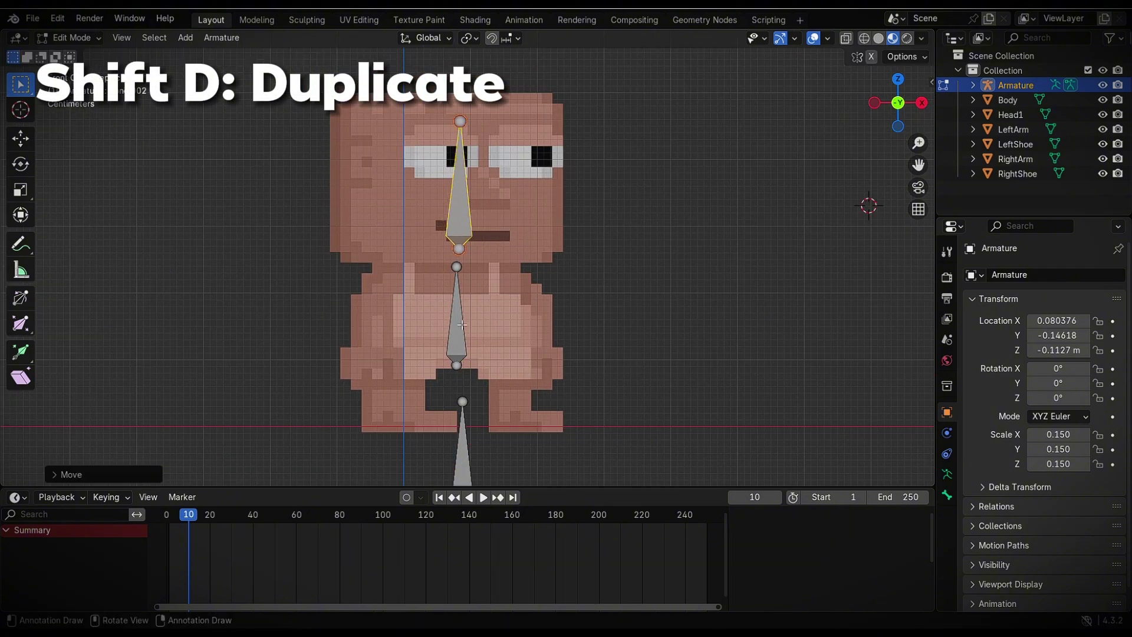
# Step: Duplicate the body bone onto one arm, rotate it to follow the arm, and copy it along X onto the other arm
pyautogui.click(458, 322)
pyautogui.hotkey('shift', 'd')
pyautogui.click(401, 343)
pyautogui.press('r')
pyautogui.click(239, 223)
pyautogui.hotkey('shift', 'd')
pyautogui.press('x')
pyautogui.click(640, 353)
# Step: Duplicate an arm bone scaled down onto one shoe, and copy that smaller bone along X onto the other shoe
pyautogui.hotkey('shift', 'd')
pyautogui.press('s')
pyautogui.click(575, 332)
pyautogui.press('g')
pyautogui.click(574, 352)
pyautogui.hotkey('shift', 'd')
pyautogui.press('x')
pyautogui.click(460, 351)
pyautogui.scroll(-4, 469, 248)
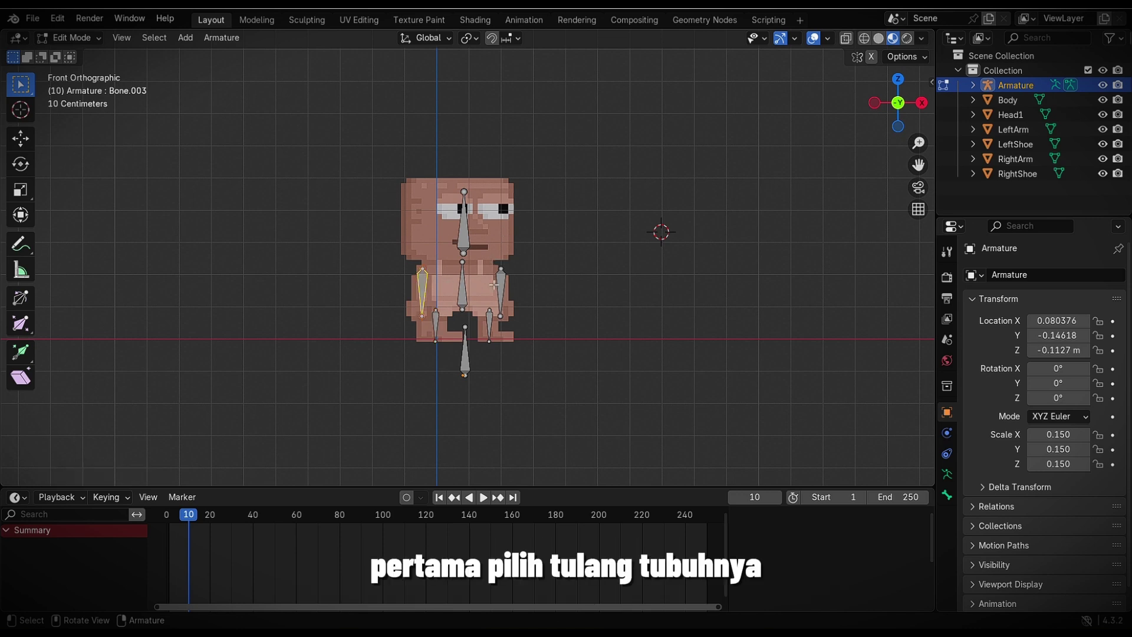
# Step: Parent the body bone to the lowest bone with Keep Offset
pyautogui.click(438, 320)
pyautogui.click(464, 286)
pyautogui.scroll(3, 475, 303)
pyautogui.keyDown('shift'); pyautogui.click(464, 404); pyautogui.keyUp('shift')
pyautogui.hotkey('ctrl', 'p')
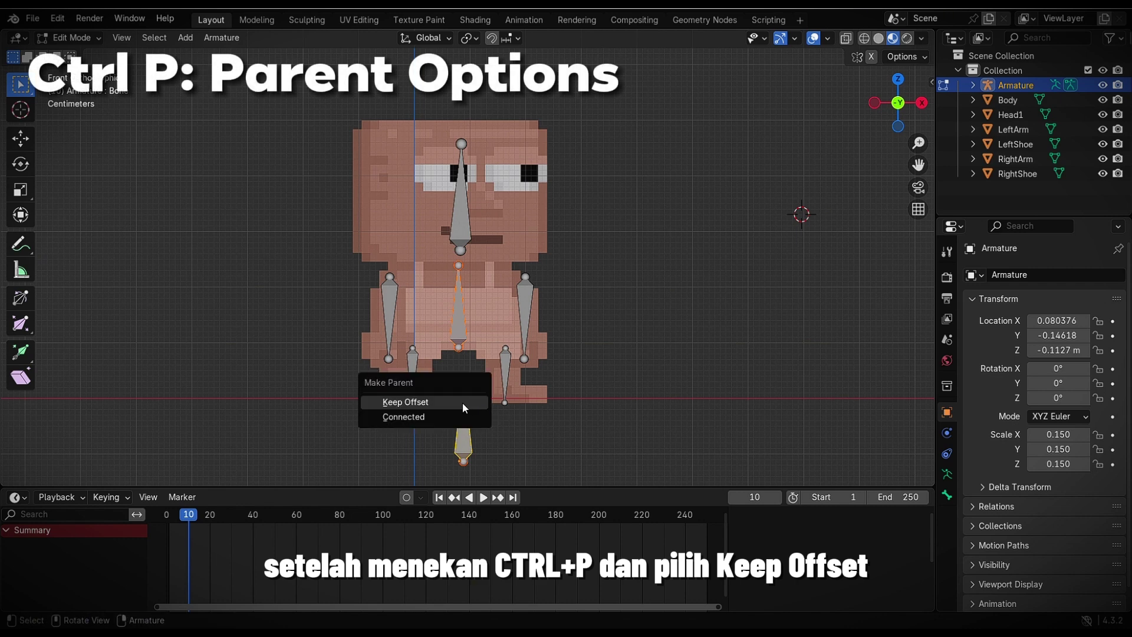
pyautogui.click(426, 403)
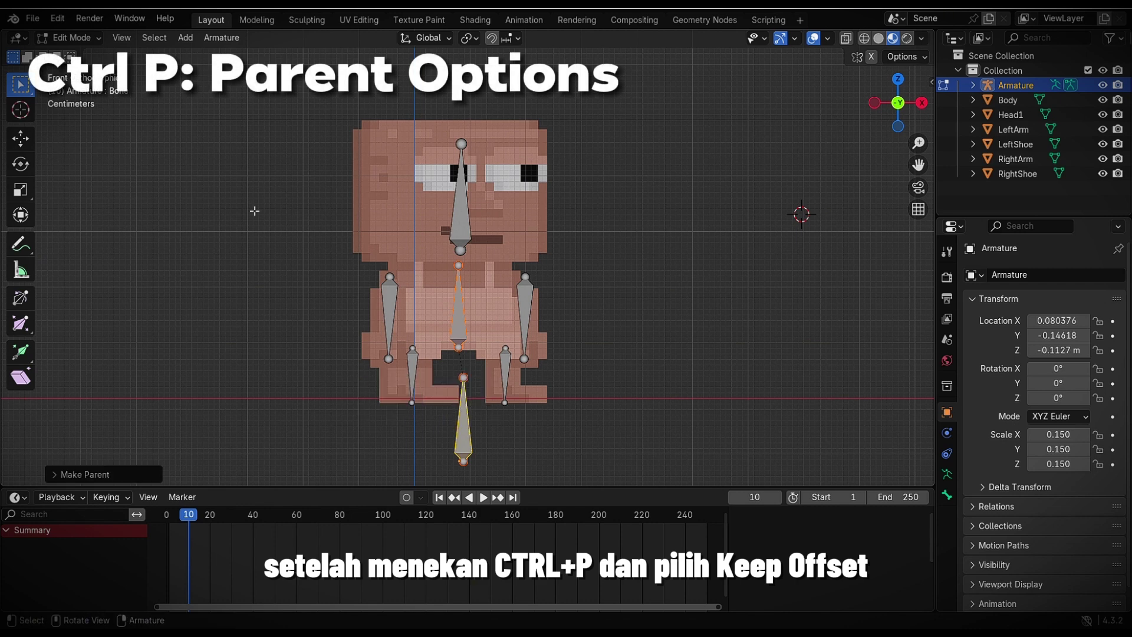
# Step: Try rotating the lowest bone in Pose Mode to test the body bone's parenting, cancel, and return to Edit Mode
pyautogui.hotkey('ctrl', 'Tab')
pyautogui.press('r')
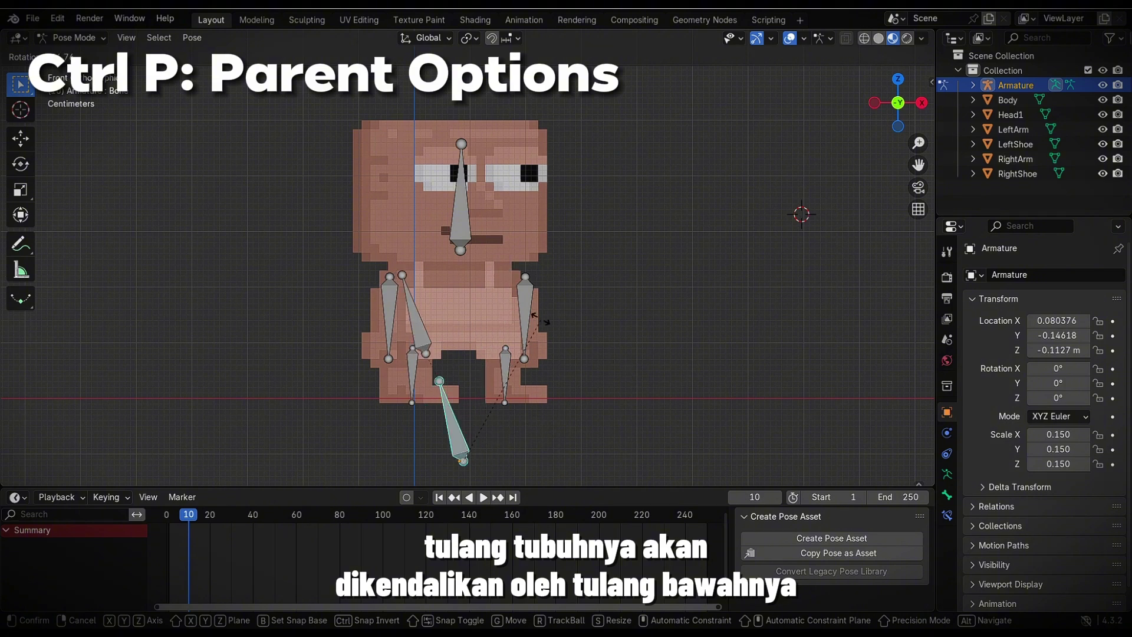
pyautogui.rightClick(576, 306)
pyautogui.click(87, 37)
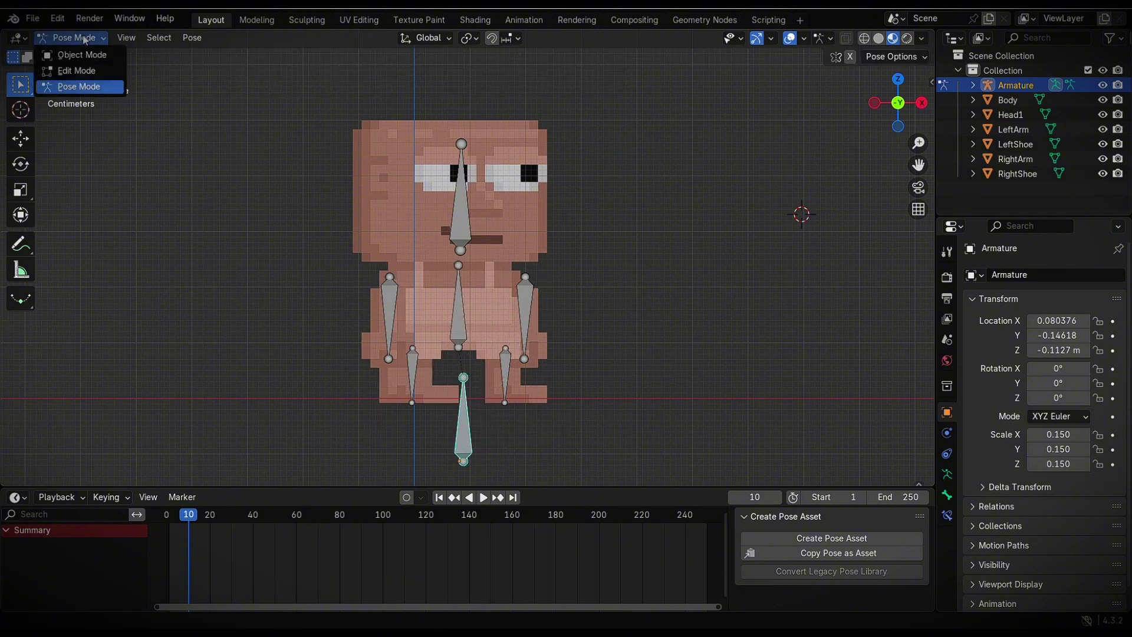
pyautogui.click(78, 71)
# Step: Parent both arm bones and both shoe bones to the body bone with Keep Offset
pyautogui.click(398, 307)
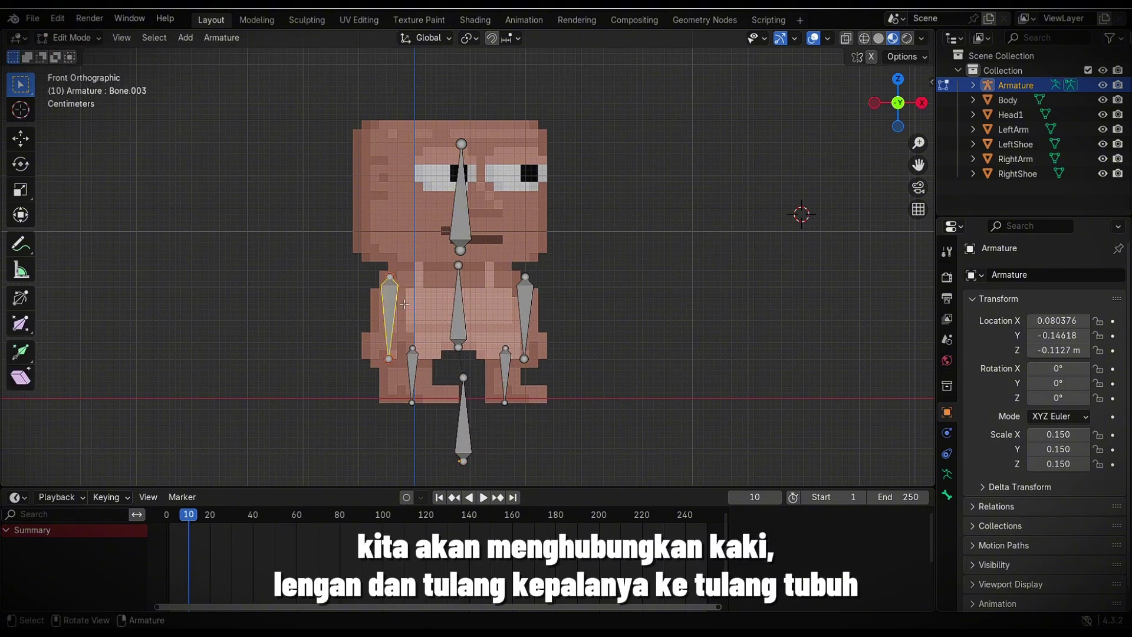
pyautogui.hotkey('ctrl', 'p')
pyautogui.click(458, 298)
pyautogui.click(413, 372)
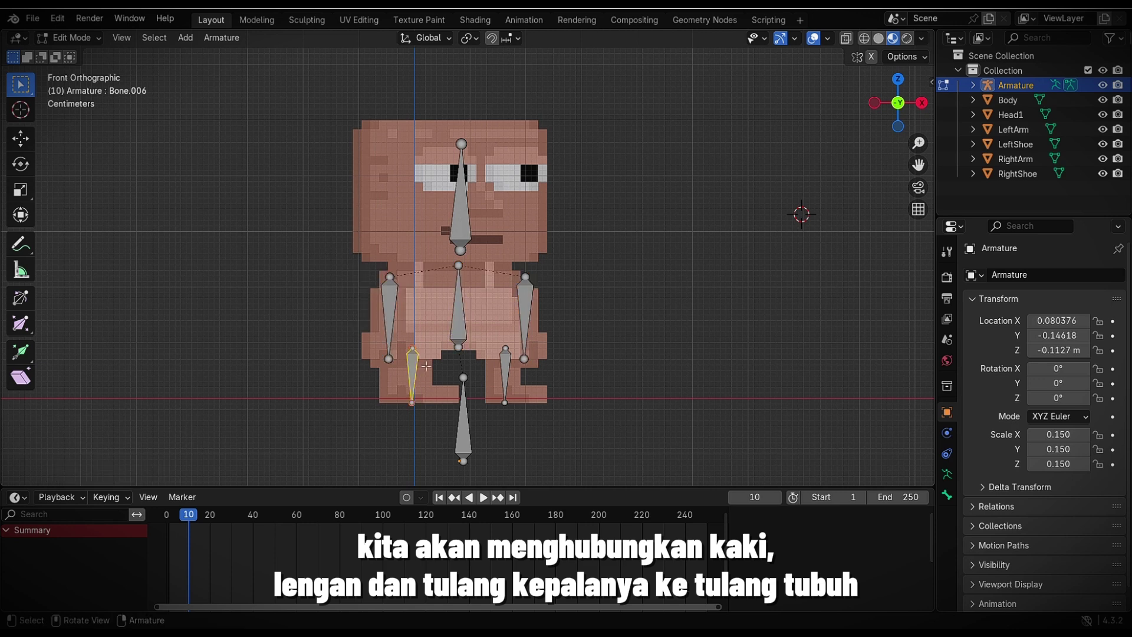
pyautogui.hotkey('ctrl', 'p')
pyautogui.click(462, 335)
# Step: Parent the head bone to the body bone with Keep Offset
pyautogui.click(461, 194)
pyautogui.keyDown('shift'); pyautogui.click(460, 301); pyautogui.keyUp('shift')
pyautogui.hotkey('ctrl', 'p')
pyautogui.click(465, 296)
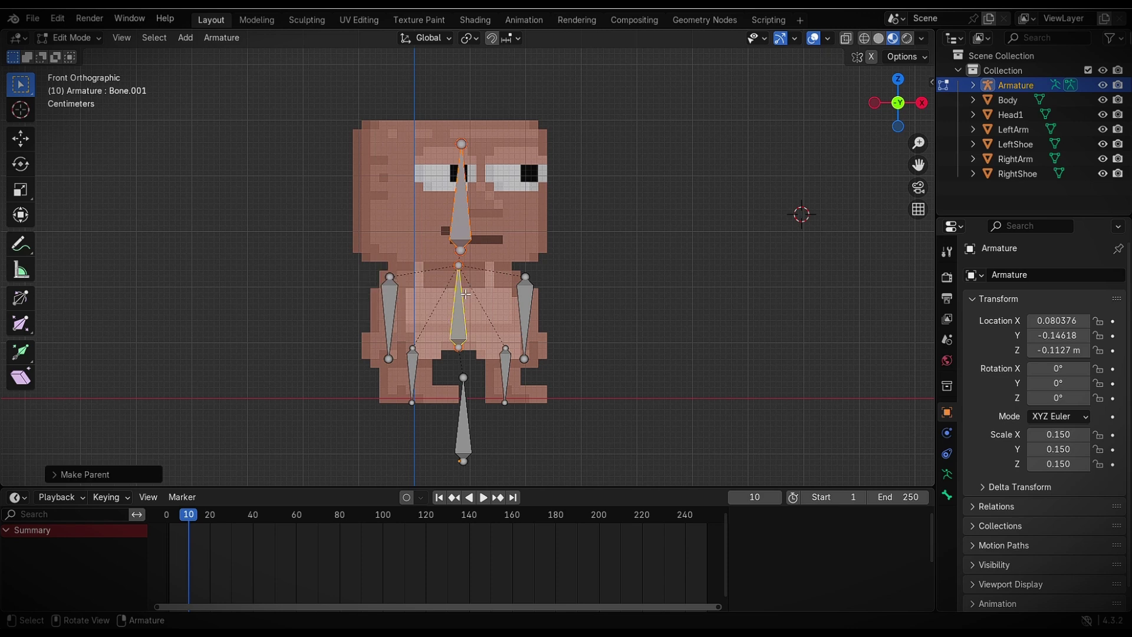
# Step: Test the bone hierarchy in Pose Mode by rotating the lowest bone and the body bone, undoing each rotation
pyautogui.hotkey('ctrl', 'Tab')
pyautogui.click(465, 422)
pyautogui.press('r')
pyautogui.click(546, 236)
pyautogui.hotkey('ctrl', 'z')
pyautogui.click(461, 323)
pyautogui.press('r')
pyautogui.click(584, 230)
pyautogui.hotkey('ctrl', 'z')
# Step: Try rotating both shoe bones and an arm bone individually, cancelling the rotations
pyautogui.click(507, 385)
pyautogui.press('r')
pyautogui.rightClick(431, 380)
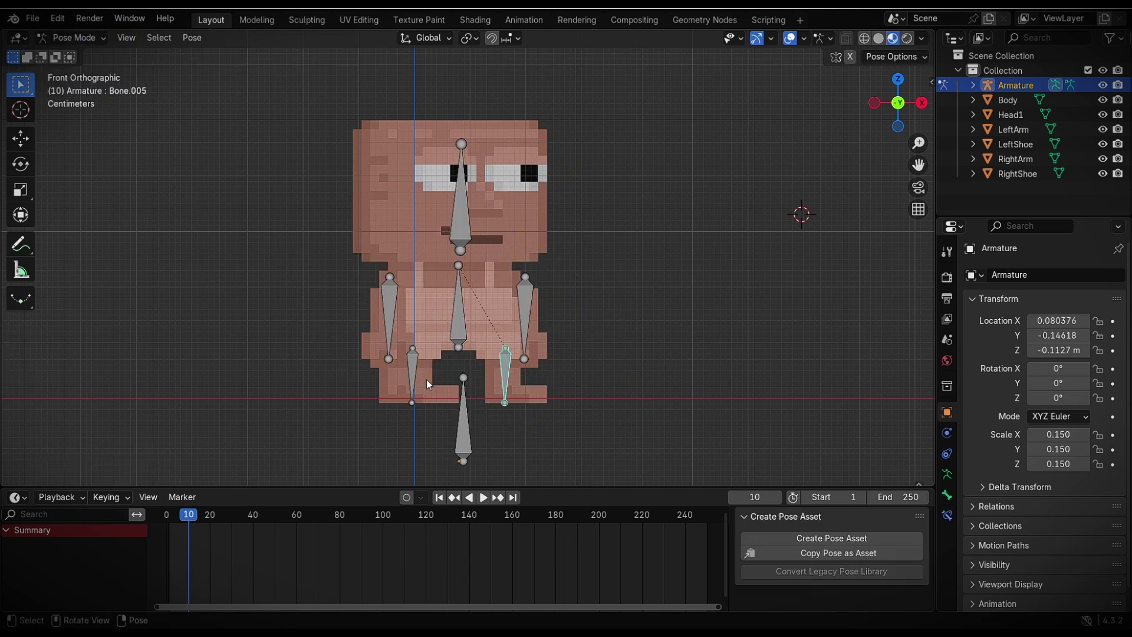
pyautogui.click(414, 378)
pyautogui.press('r')
pyautogui.rightClick(380, 377)
pyautogui.click(390, 318)
pyautogui.press('r')
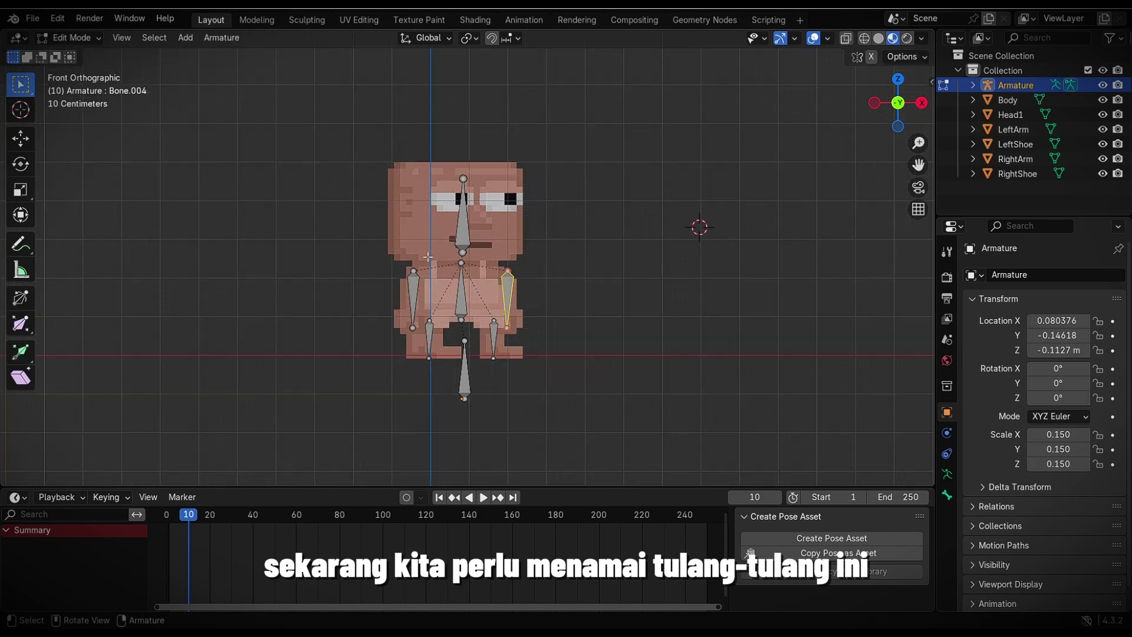
# Step: In Edit Mode, rename the bone over the head as HeadBone
pyautogui.click(470, 230)
pyautogui.press('F2')
pyautogui.write('Head')
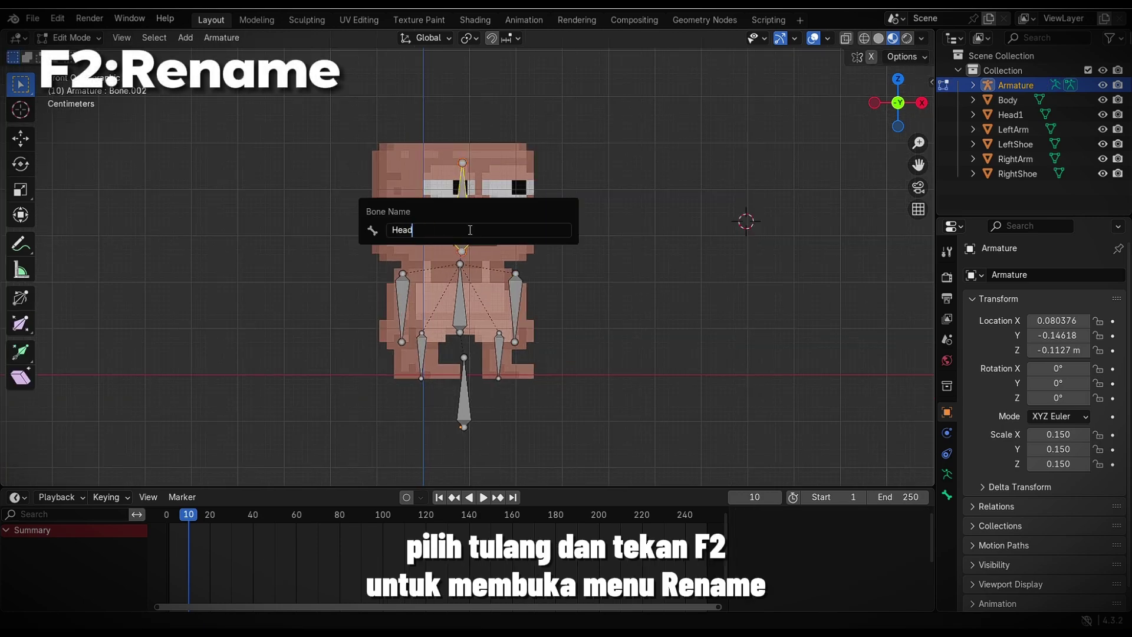
pyautogui.press('Return')
# Step: Rename the two arm bones as LeftArmBone and RightArmBone
pyautogui.press('F2')
pyautogui.write('LeftArmBone')
pyautogui.press('Return')
pyautogui.click(404, 286)
pyautogui.press('F2')
pyautogui.write('RightArmBone')
pyautogui.press('Return')
# Step: Rename the bone over the torso as BodyBone
pyautogui.click(464, 319)
pyautogui.press('F2')
pyautogui.write('BodyBone')
pyautogui.press('Return')
# Step: Rename the two shoe bones as LeftShoeBone and RightShoeBone
pyautogui.click(503, 348)
pyautogui.press('F2')
pyautogui.write('LeftShoeBone')
pyautogui.press('Return')
pyautogui.click(417, 349)
pyautogui.write('hoeBone')
pyautogui.press('Return')
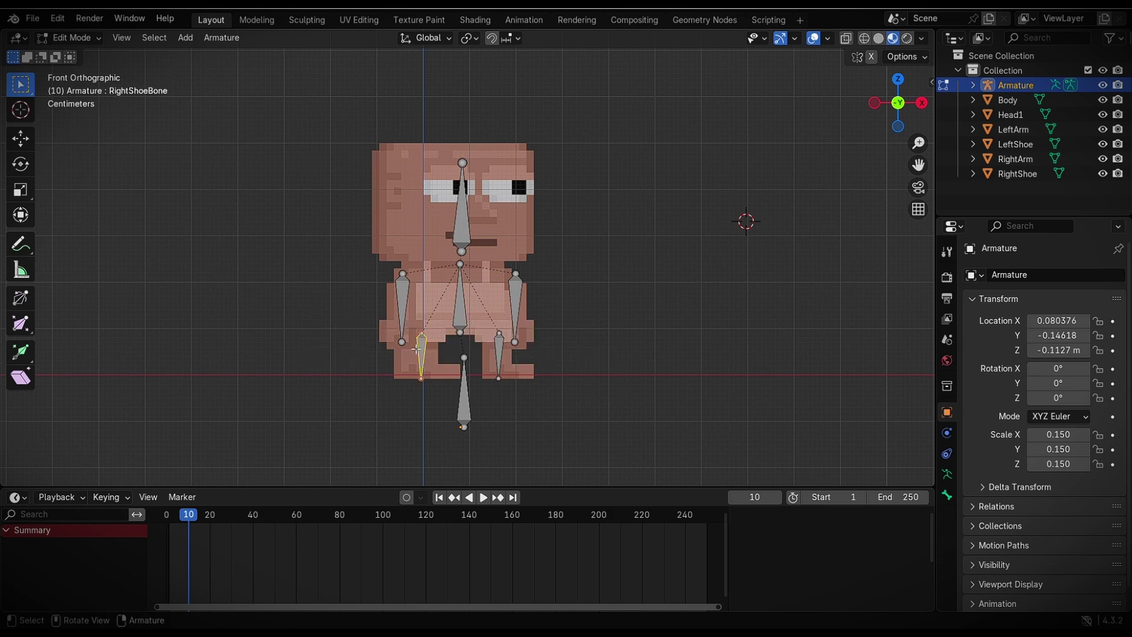
# Step: Rename the lowest bone beneath the character as LocationBone
pyautogui.press('F2')
pyautogui.write('LocationBon')
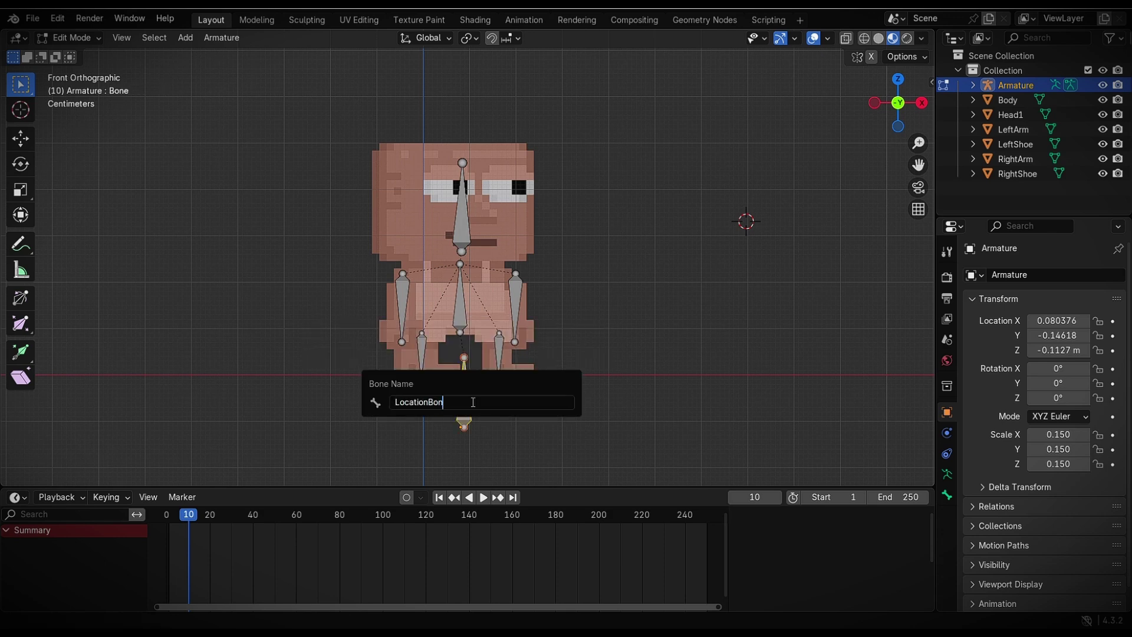
pyautogui.write('e')
pyautogui.press('Return')
# Step: Switch the armature to Object Mode and try moving it on its own, cancelling the move
pyautogui.scroll(-2, 494, 267)
pyautogui.press('Tab')
pyautogui.press('g')
pyautogui.press('Escape')
pyautogui.scroll(-1, 702, 236)
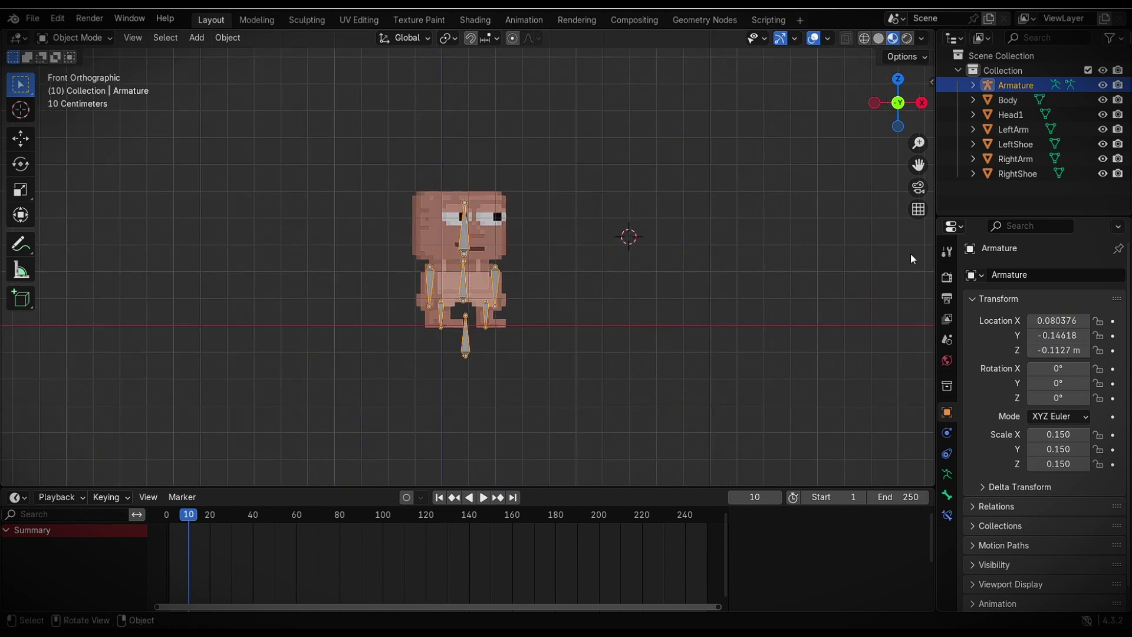
# Step: Select all six body-part planes with the armature active, and parent them using Armature Deform With Empty Groups
pyautogui.click(1017, 173)
pyautogui.keyDown('shift'); pyautogui.click(1019, 101); pyautogui.keyUp('shift')
pyautogui.press('g')
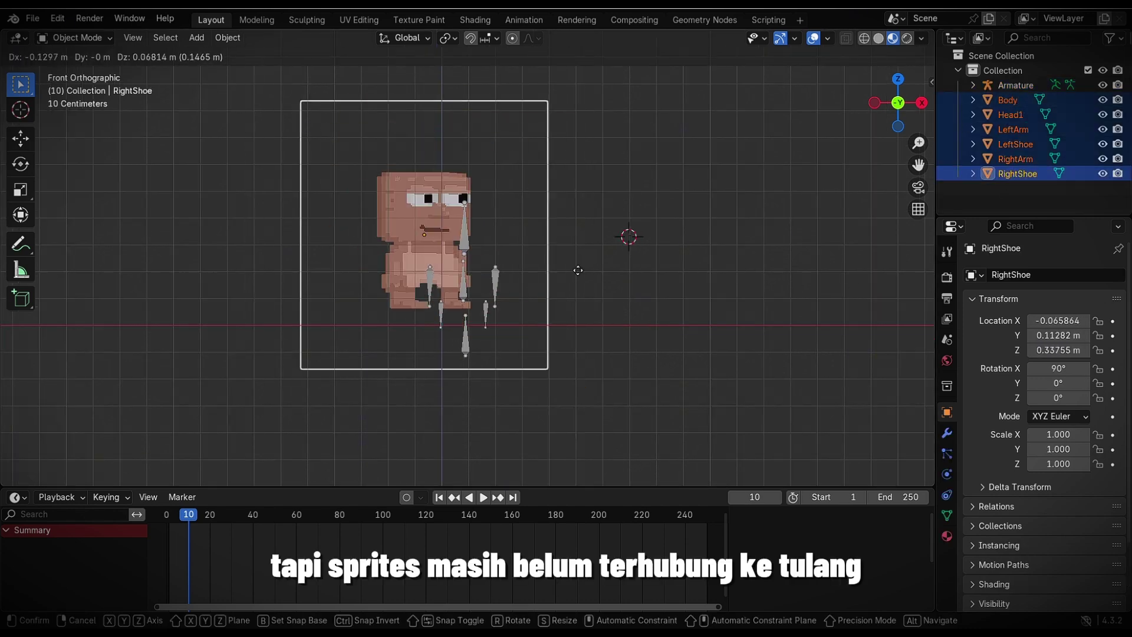
pyautogui.press('Escape')
pyautogui.keyDown('shift'); pyautogui.click(464, 243); pyautogui.keyUp('shift')
pyautogui.scroll(1, 468, 241)
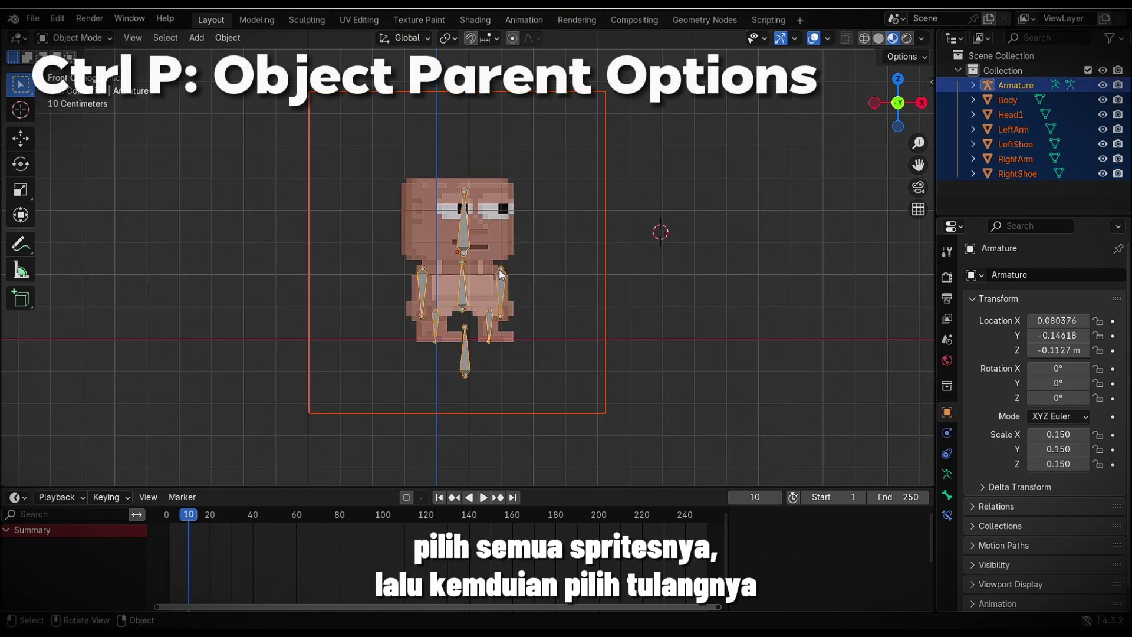
pyautogui.hotkey('ctrl', 'p')
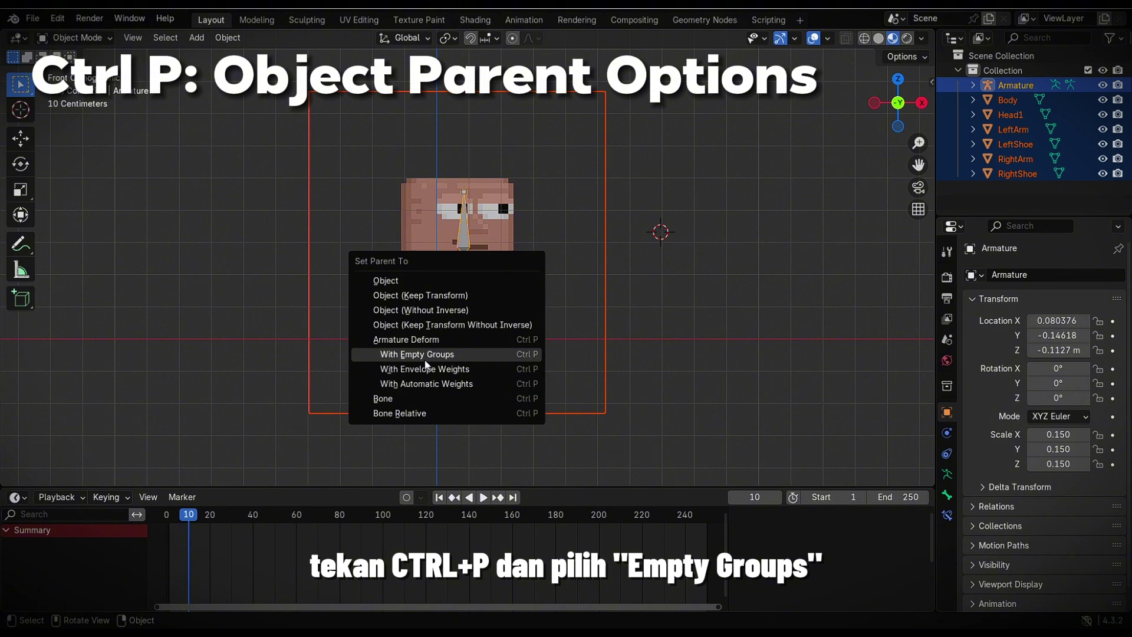
pyautogui.click(442, 354)
# Step: Try moving the armature together with its parented body parts, and undo the move
pyautogui.press('g')
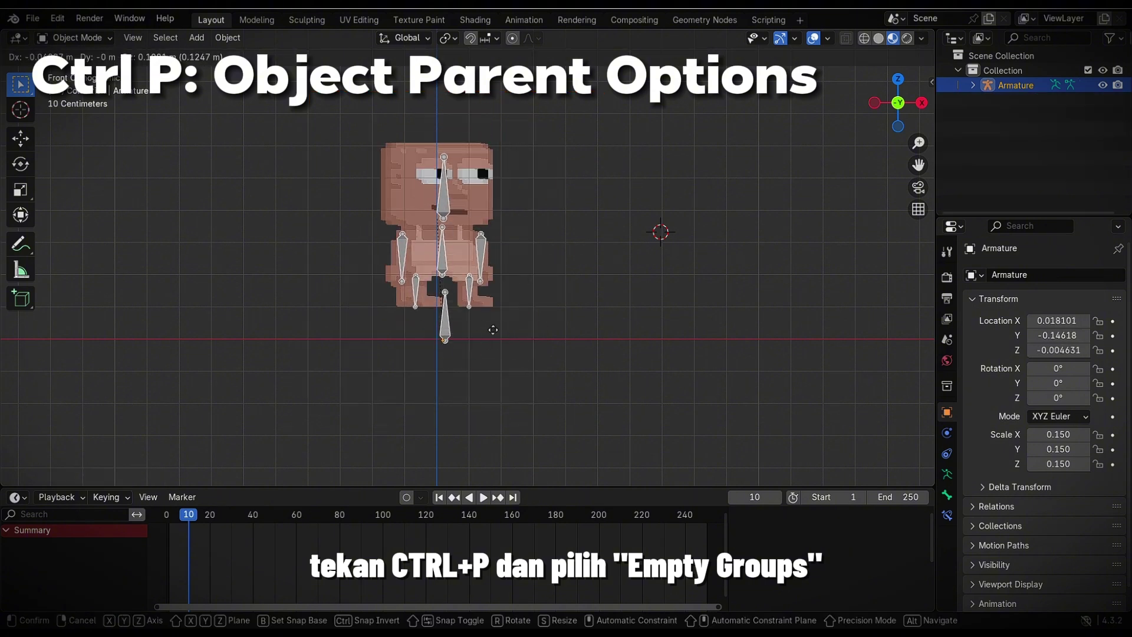
pyautogui.click(507, 324)
pyautogui.hotkey('ctrl', 'z')
pyautogui.hotkey('ctrl', 'z')
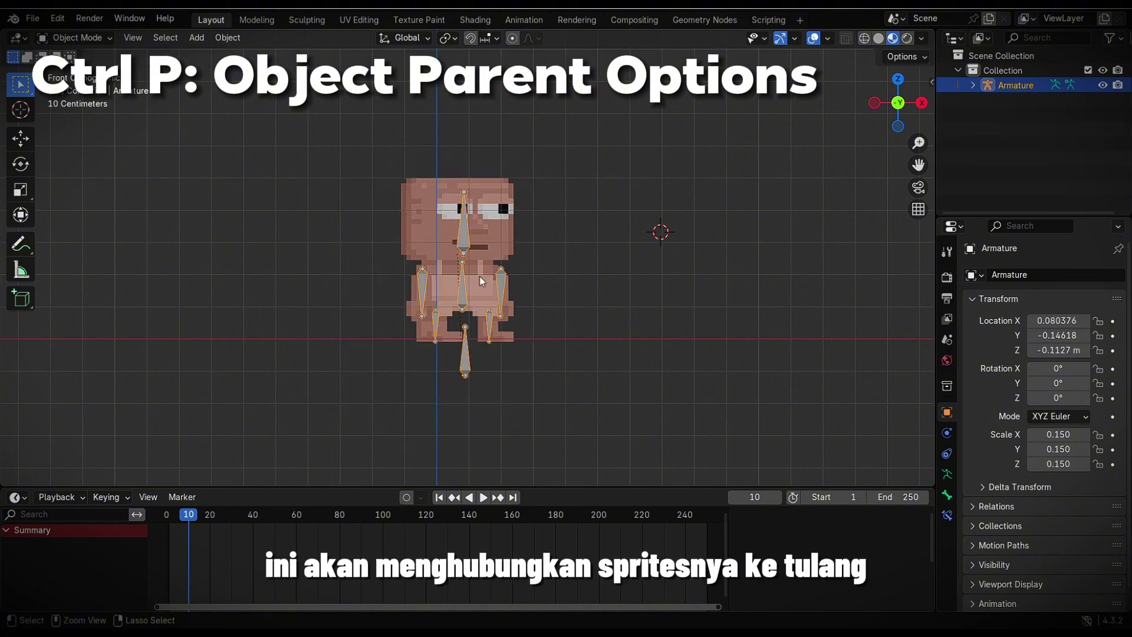
pyautogui.click(75, 38)
pyautogui.click(77, 86)
pyautogui.hotkey('ctrl', 'Tab')
pyautogui.click(409, 192)
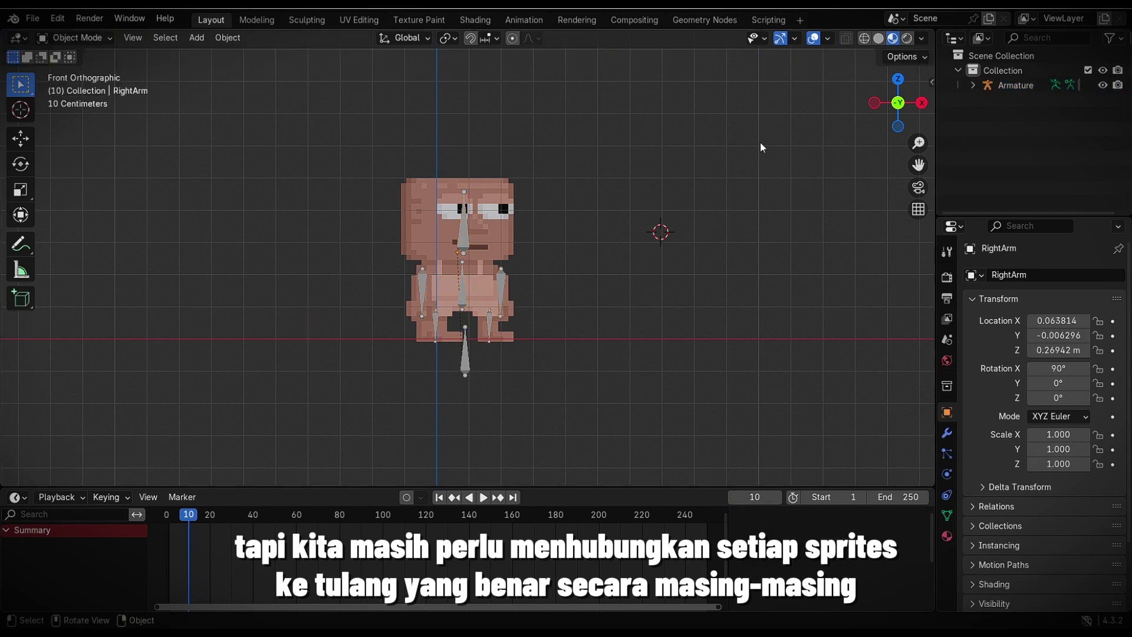
# Step: Assign all vertices of the Body plane to its BodyBone vertex group, and return to Object Mode
pyautogui.click(971, 85)
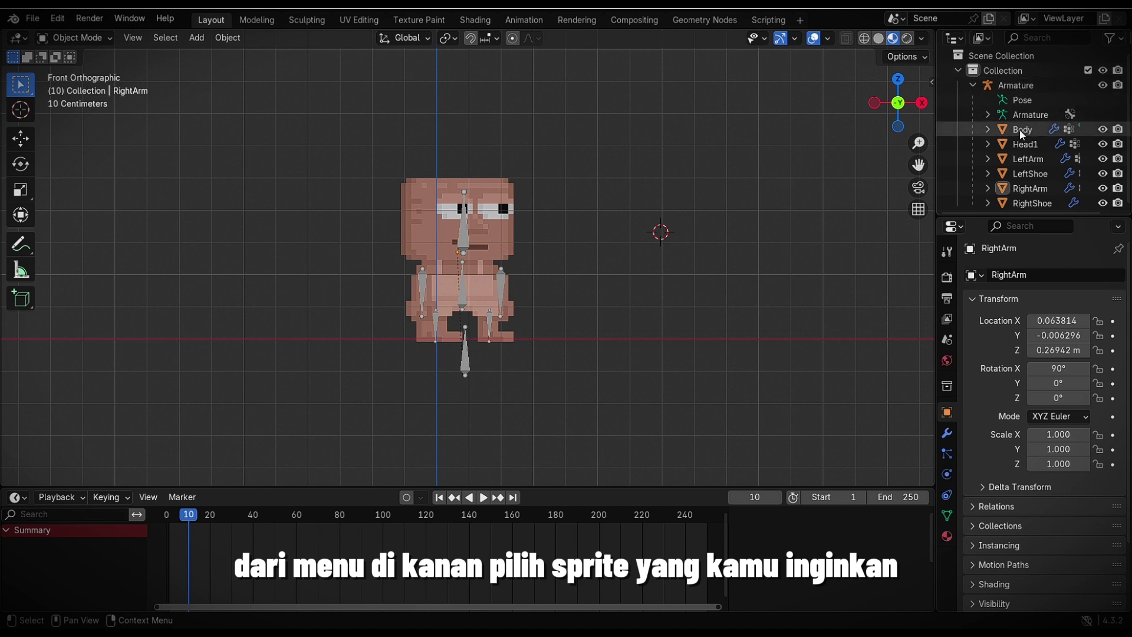
pyautogui.click(1020, 129)
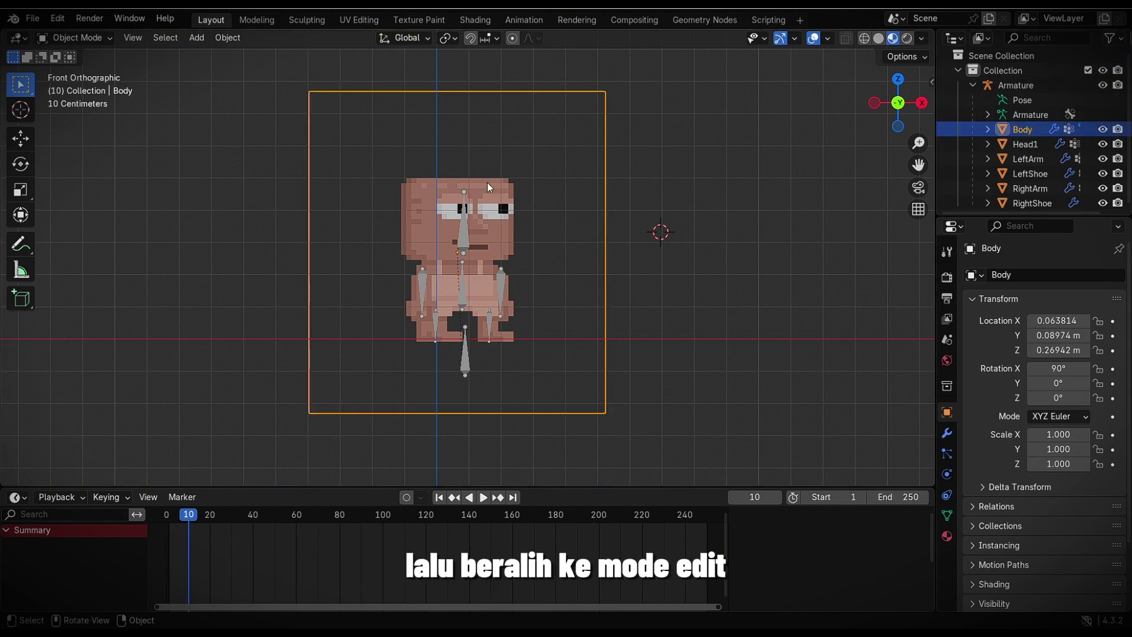
pyautogui.click(75, 38)
pyautogui.click(65, 56)
pyautogui.scroll(-1, 536, 191)
pyautogui.hotkey('alt', 'a')
pyautogui.press('a')
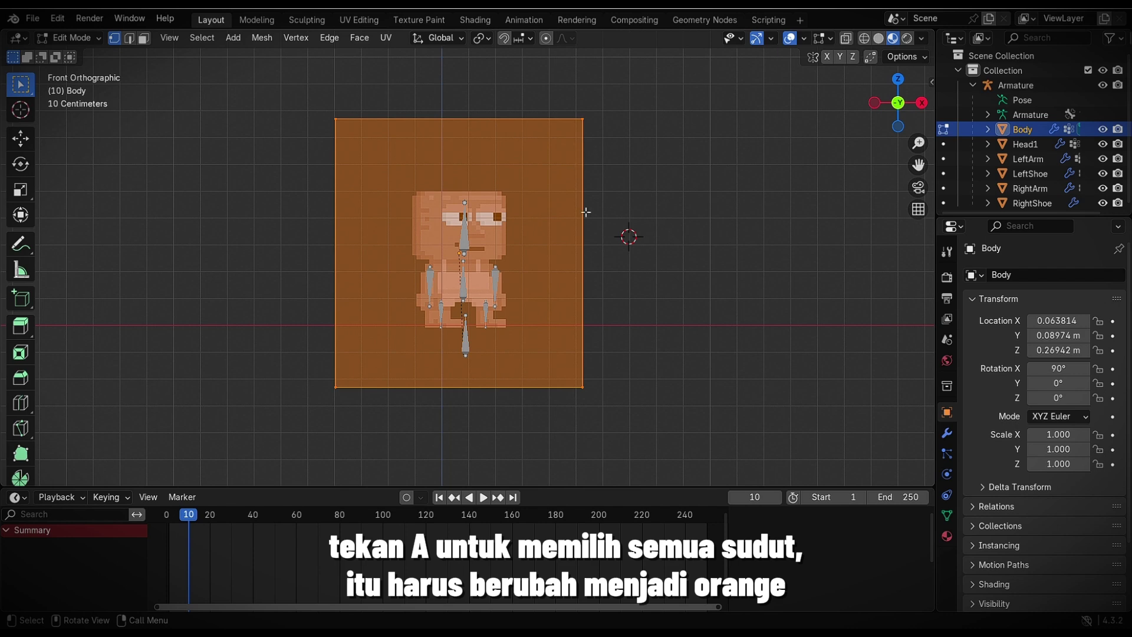
pyautogui.click(947, 514)
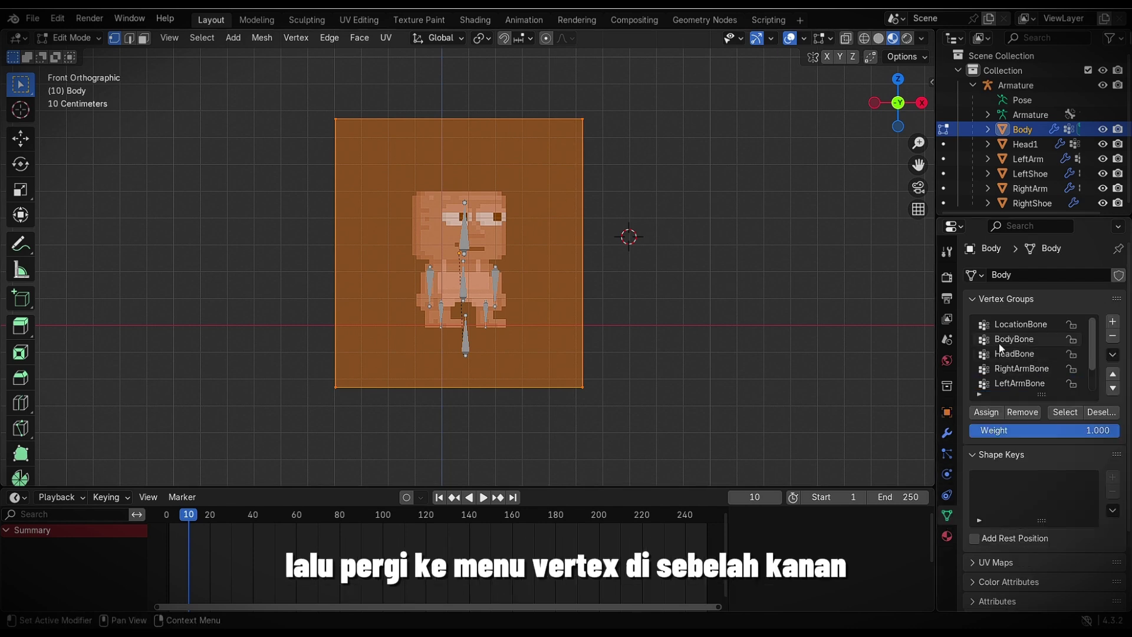
pyautogui.click(1003, 340)
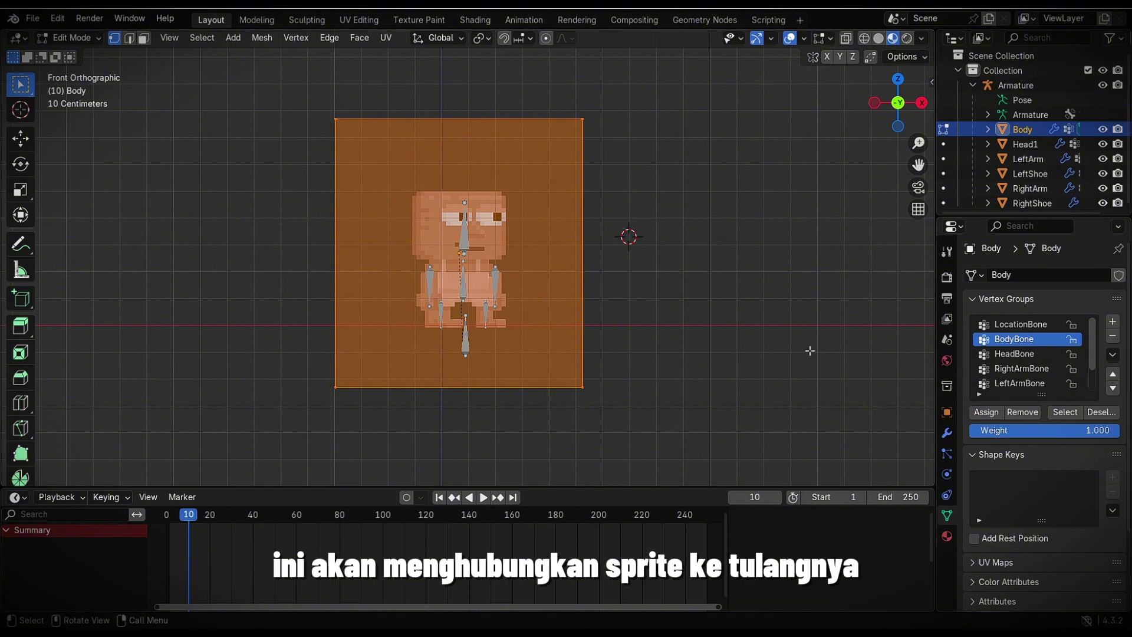
pyautogui.click(68, 39)
pyautogui.click(71, 55)
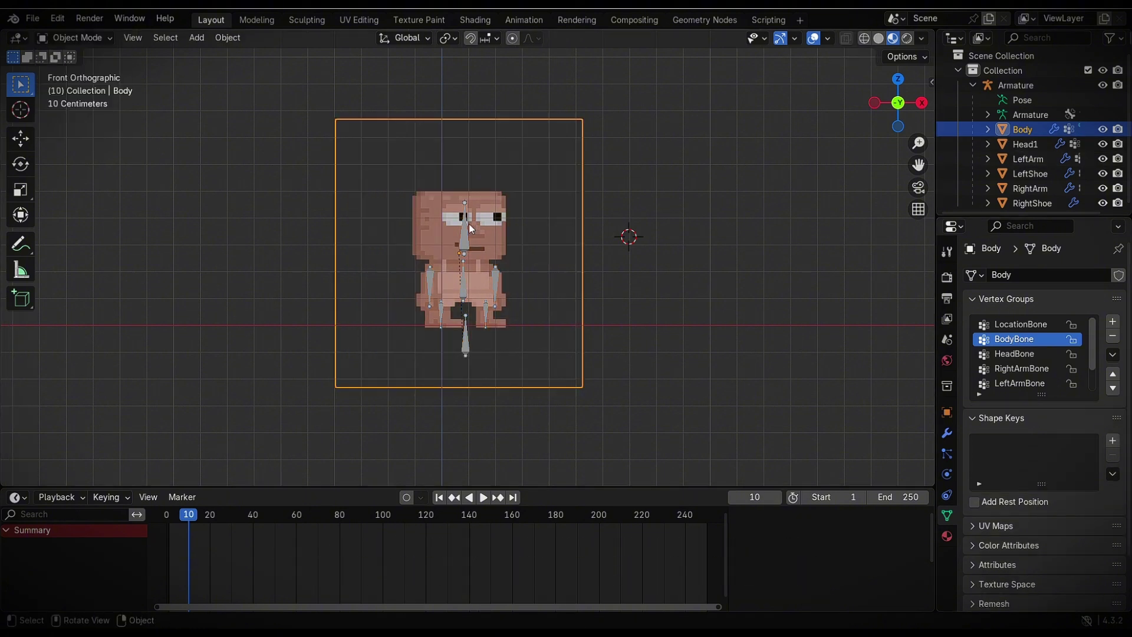
# Step: Test the body sprite in Pose Mode by rotating and moving BodyBone, undo the changes, and return to Object Mode
pyautogui.click(467, 227)
pyautogui.click(76, 37)
pyautogui.click(469, 284)
pyautogui.press('r')
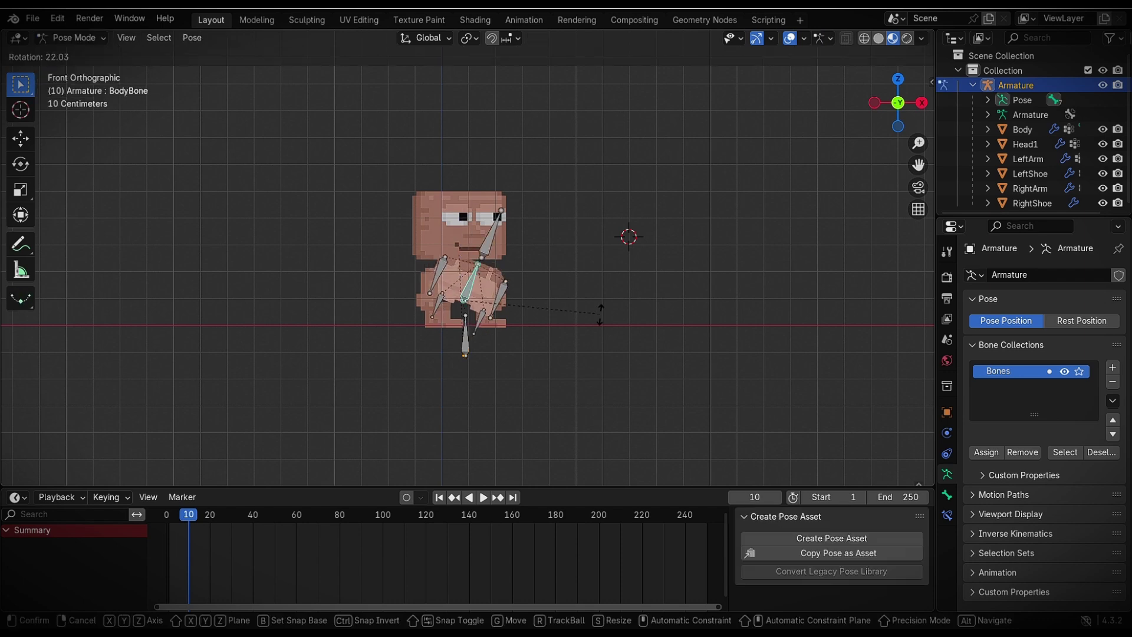
pyautogui.click(551, 189)
pyautogui.press('g')
pyautogui.click(442, 161)
pyautogui.press('r')
pyautogui.rightClick(510, 193)
pyautogui.hotkey('ctrl', 'z')
pyautogui.hotkey('ctrl', 'z')
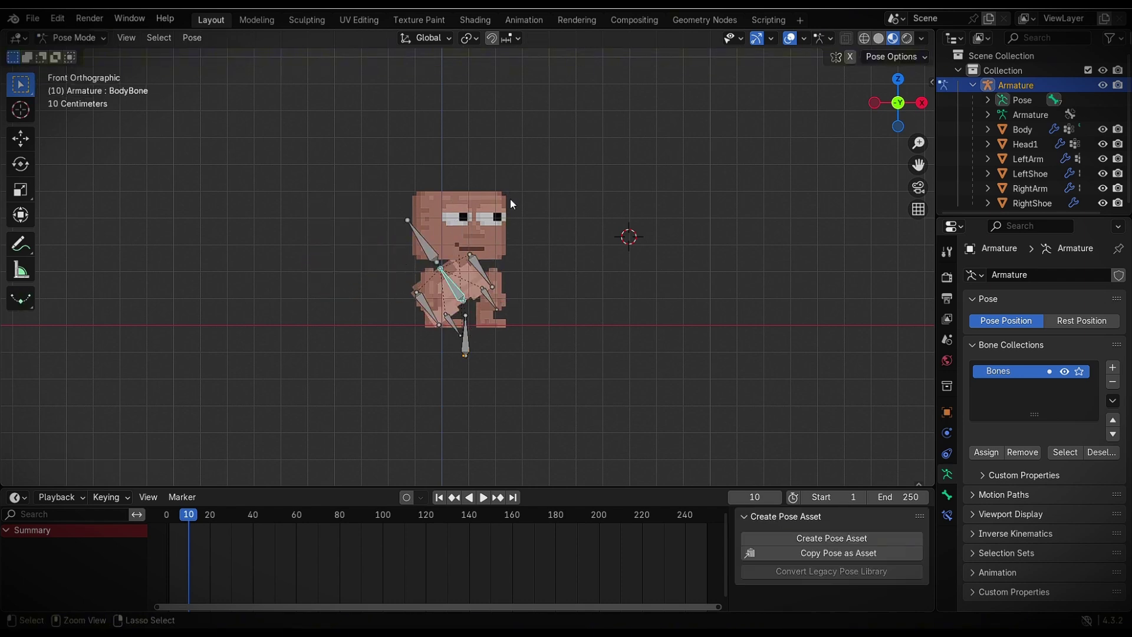
pyautogui.click(78, 39)
pyautogui.click(82, 58)
# Step: Assign all vertices of the Head1 plane to its HeadBone vertex group
pyautogui.click(1012, 146)
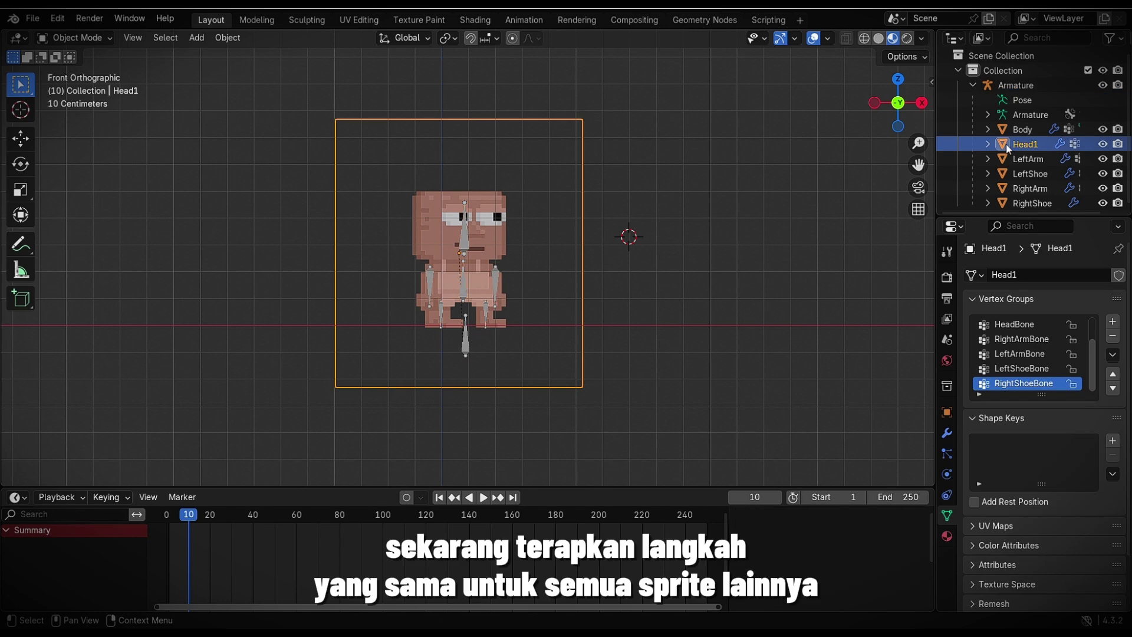
pyautogui.press('Tab')
pyautogui.click(1014, 325)
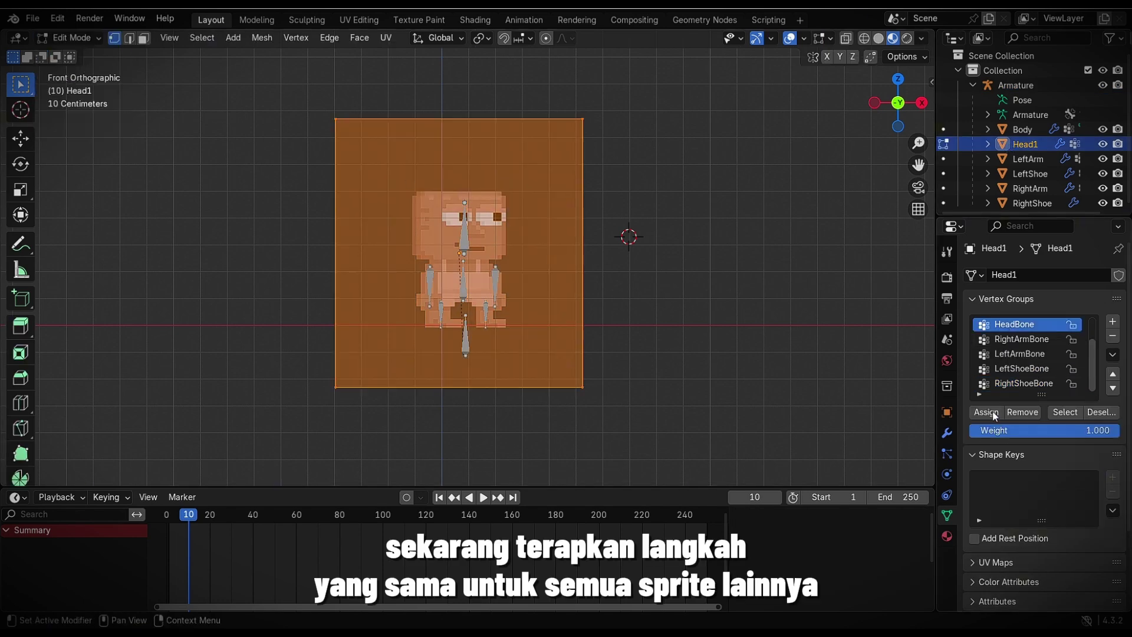